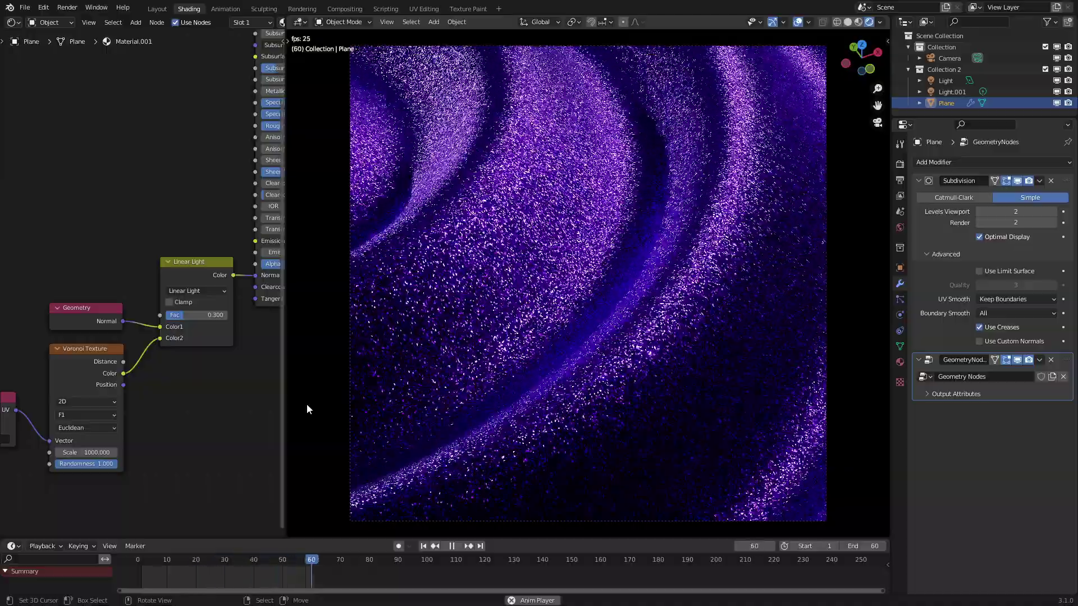
Stop the animation playback and hide Collection 2 in the viewport, with the viewport shading set to Solid
key("space")
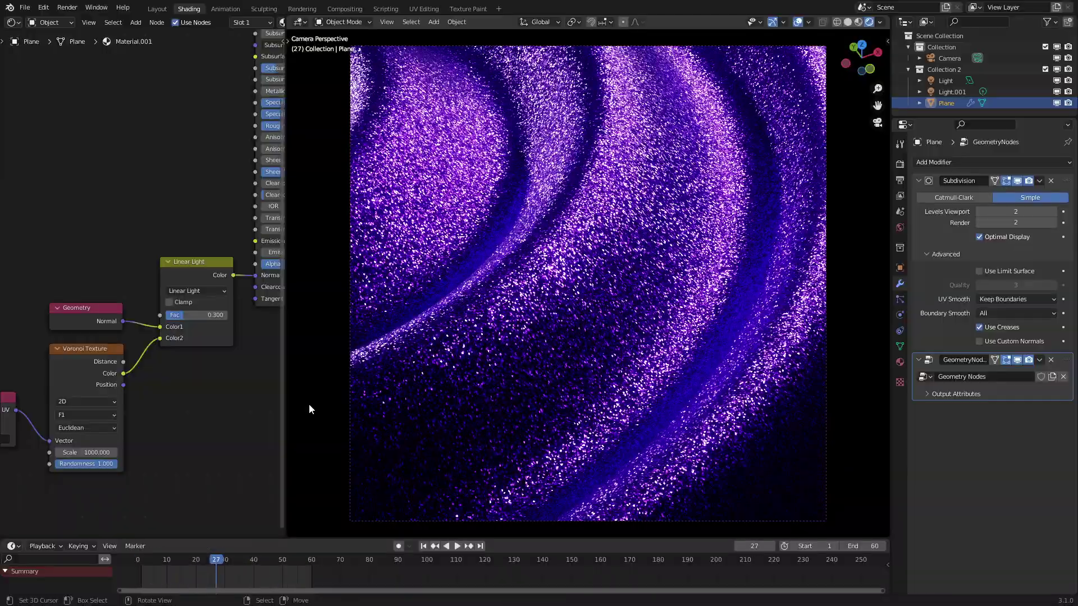
middle_click_drag(308, 403, 510, 351)
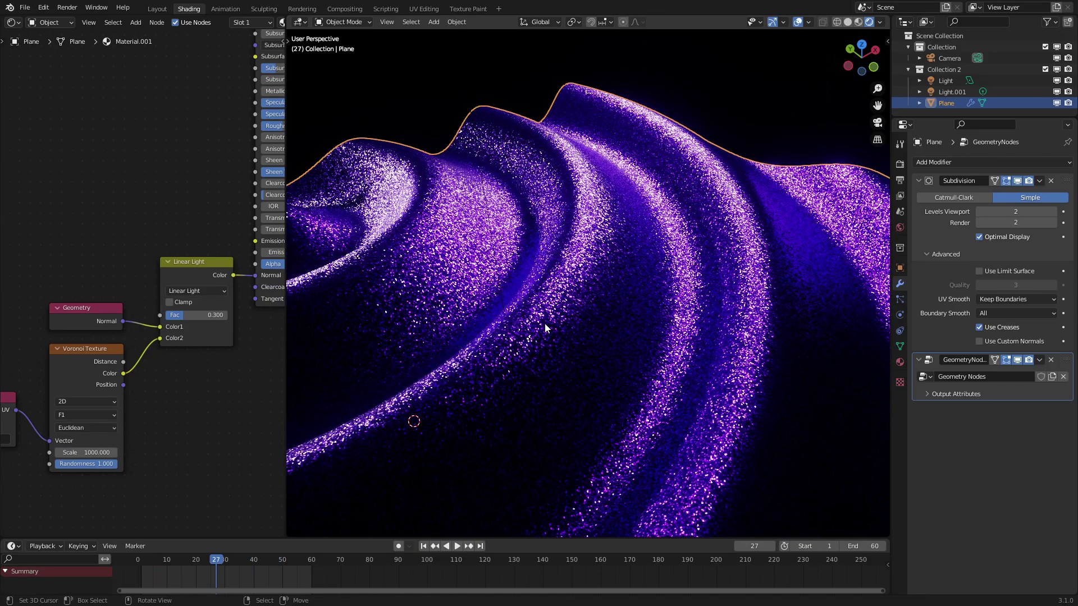
middle_click_drag(544, 329, 517, 340)
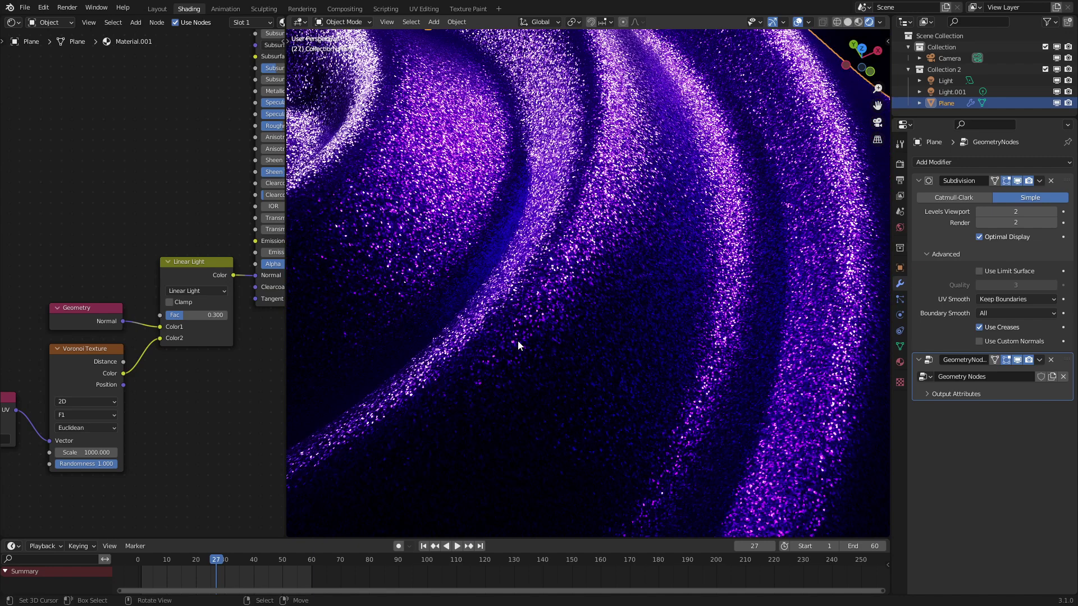
left_click(1056, 70)
key("z")
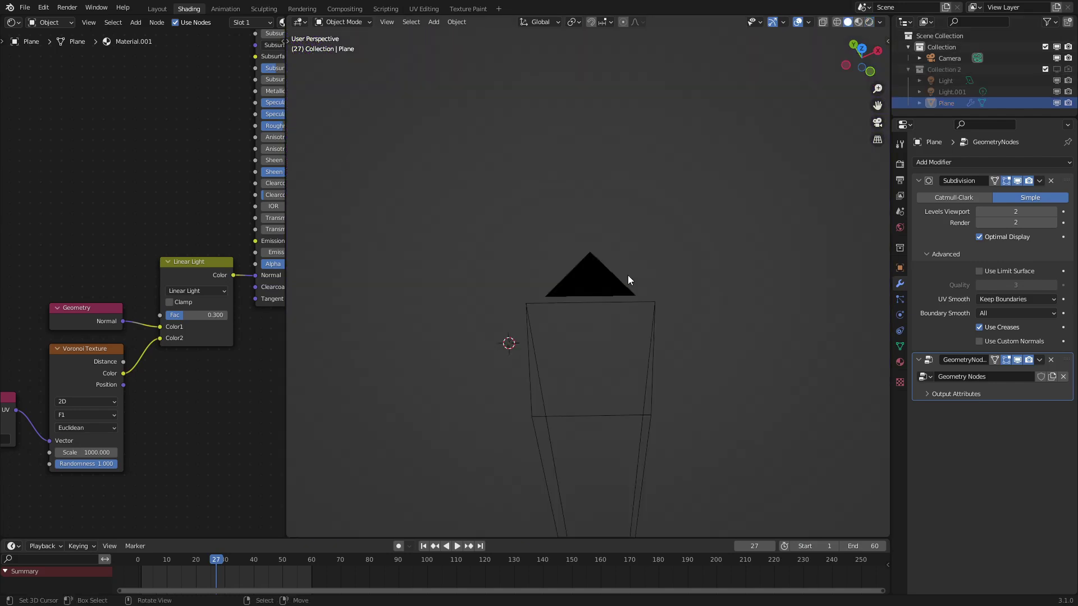
key("space")
key("shift+a")
key("Escape")
key("space")
Add a plane mesh and clear its location so it sits at the world origin
key("shift+a")
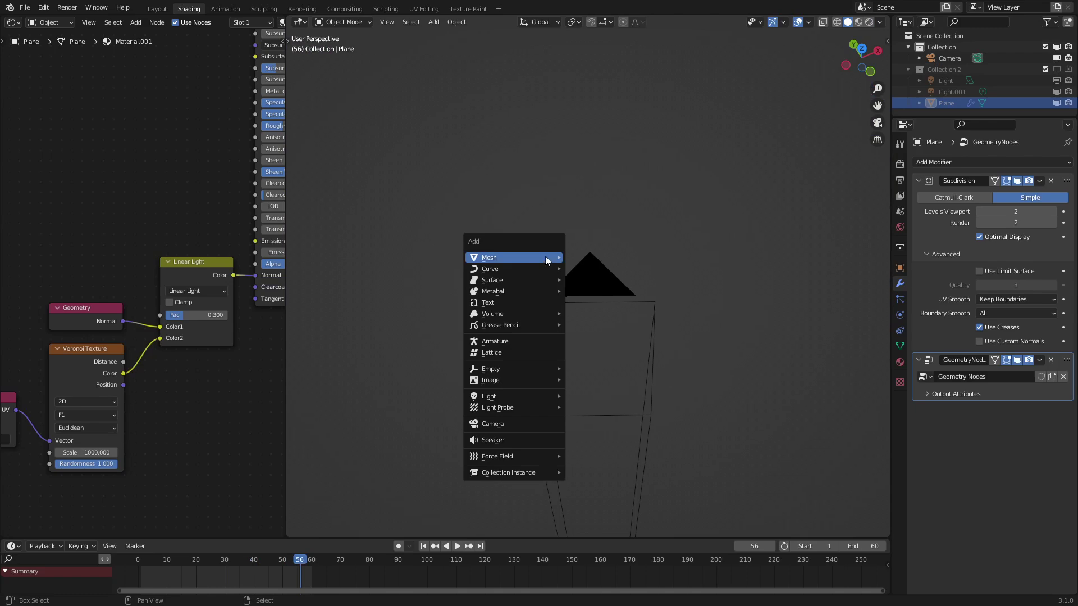
mouse_move(546, 259)
left_click(586, 261)
key("alt+g")
middle_click_drag(586, 257, 659, 235)
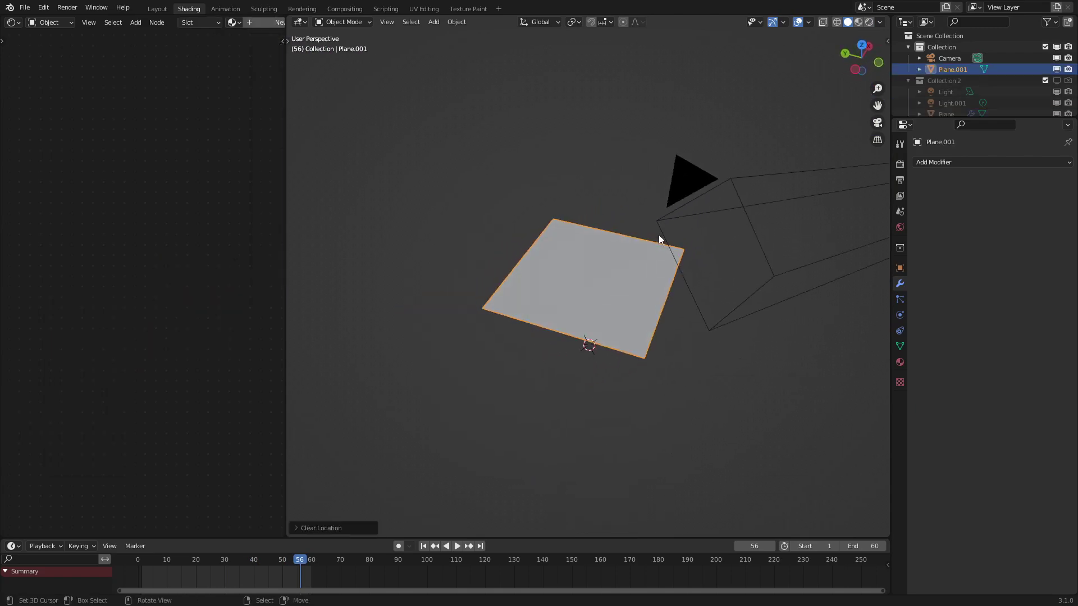
Scale the plane's mesh by a factor of 2 in Edit Mode
key("Tab")
type("s2")
key("Return")
Subdivide the whole plane five times in a row and return to Object Mode
middle_click_drag(642, 382, 643, 373)
scroll(610, 256, "up", 2)
key("w")
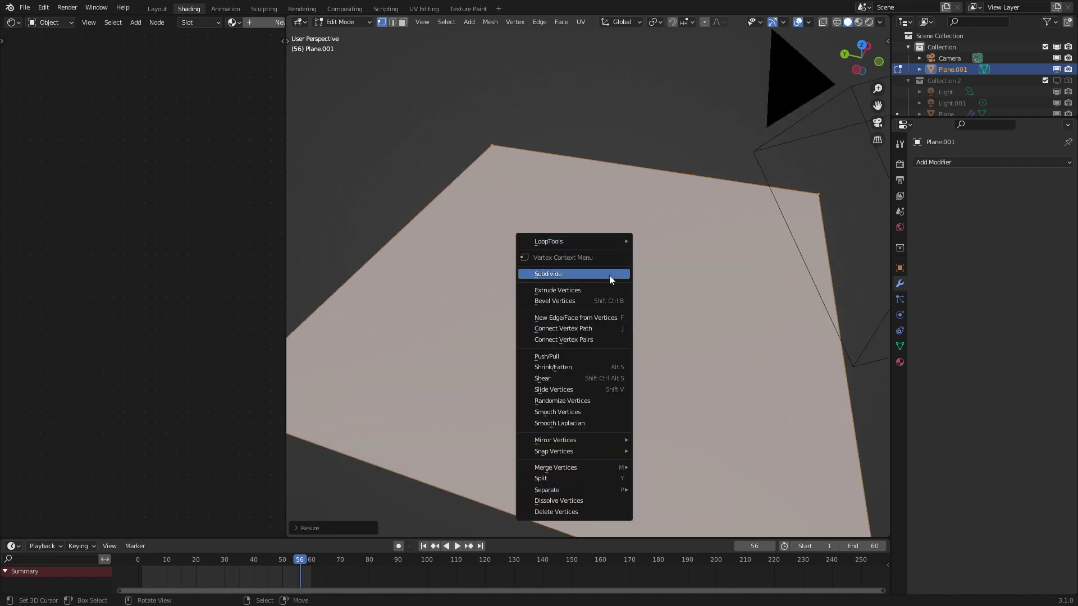
left_click(608, 275)
key("w")
left_click(608, 275)
key("w")
left_click(609, 275)
key("w")
left_click(609, 275)
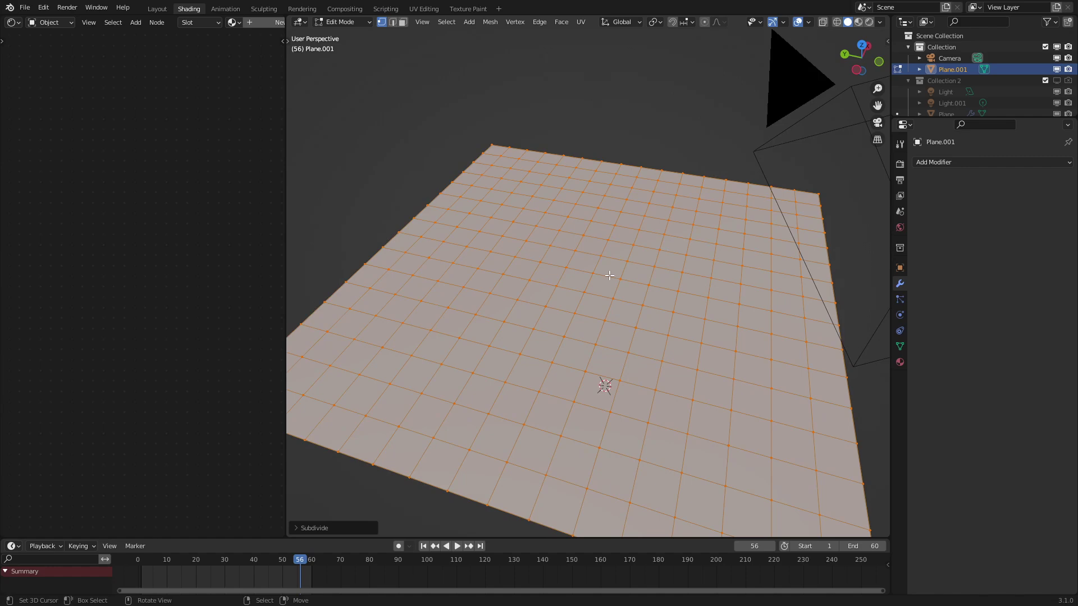
key("w")
left_click(610, 275)
key("Tab")
Switch the shader node area to the Geometry Node Editor and create a new node group for the plane
middle_click_drag(649, 285, 728, 316)
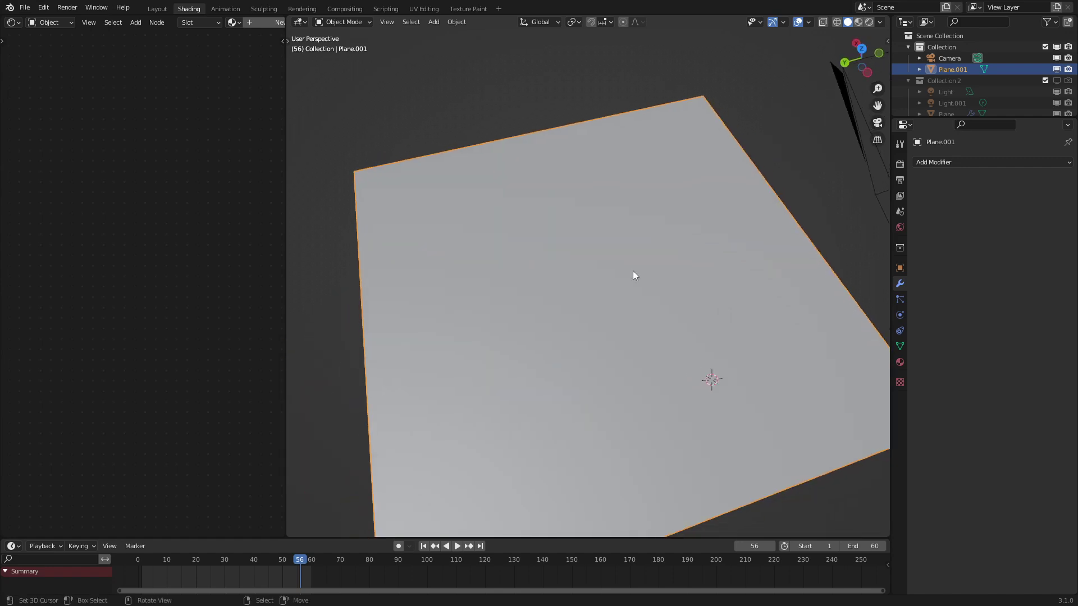
left_click(13, 22)
left_click(61, 117)
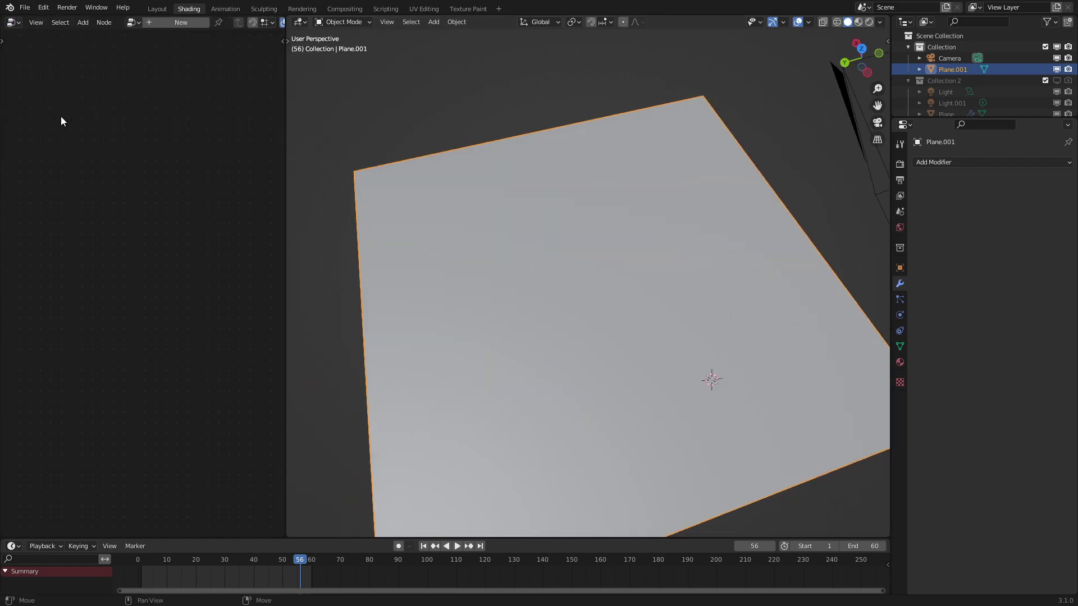
left_click(170, 22)
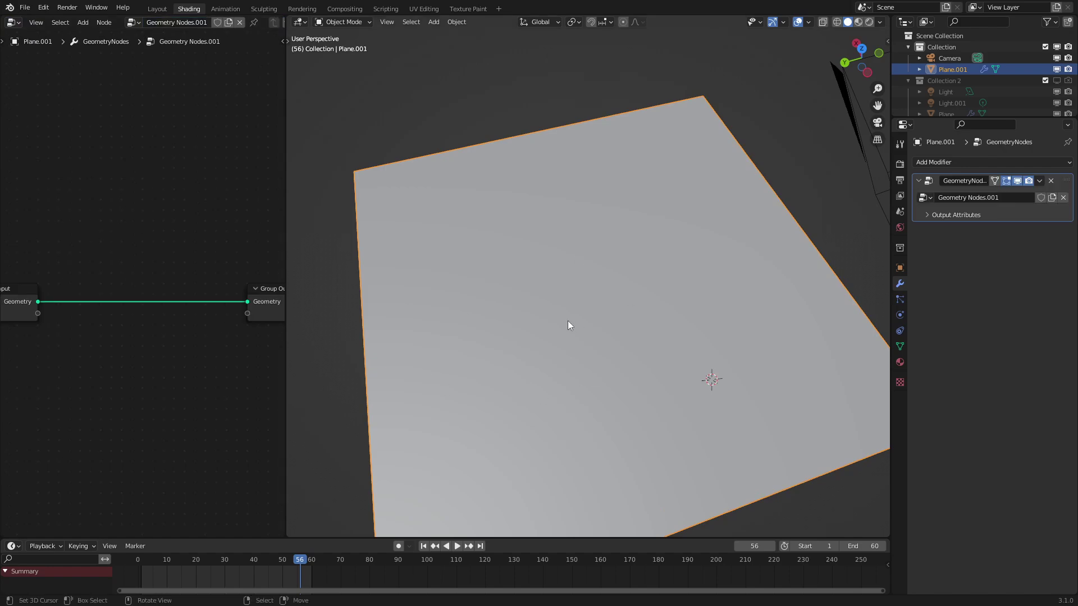
Widen the node editor and insert a Set Position node between Group Input and Group Output
scroll(157, 282, "down", 1)
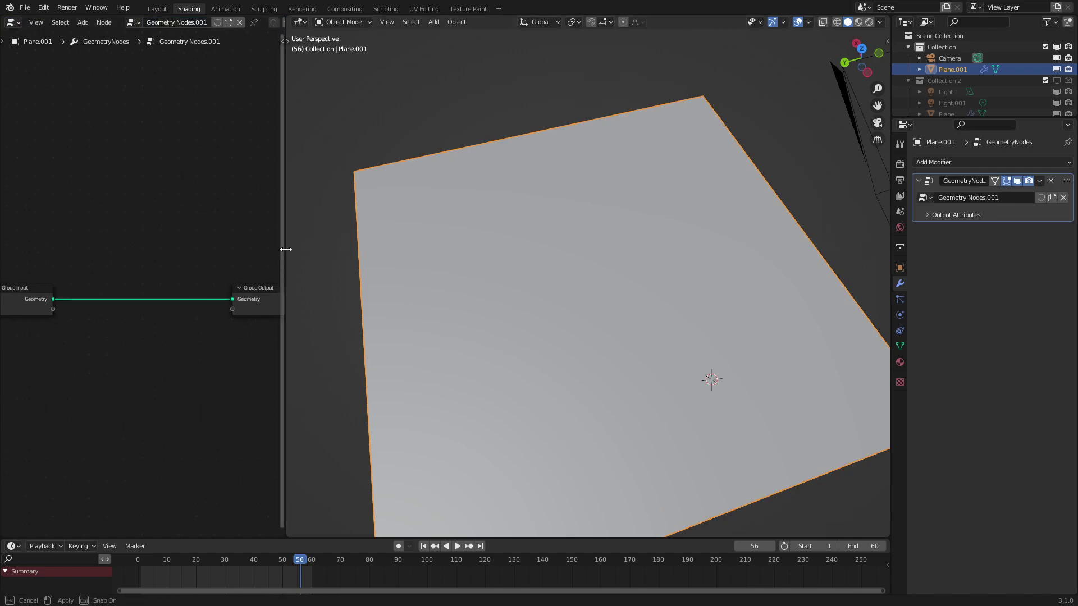
left_click_drag(286, 249, 471, 252)
scroll(258, 247, "up", 2)
key("shift+a")
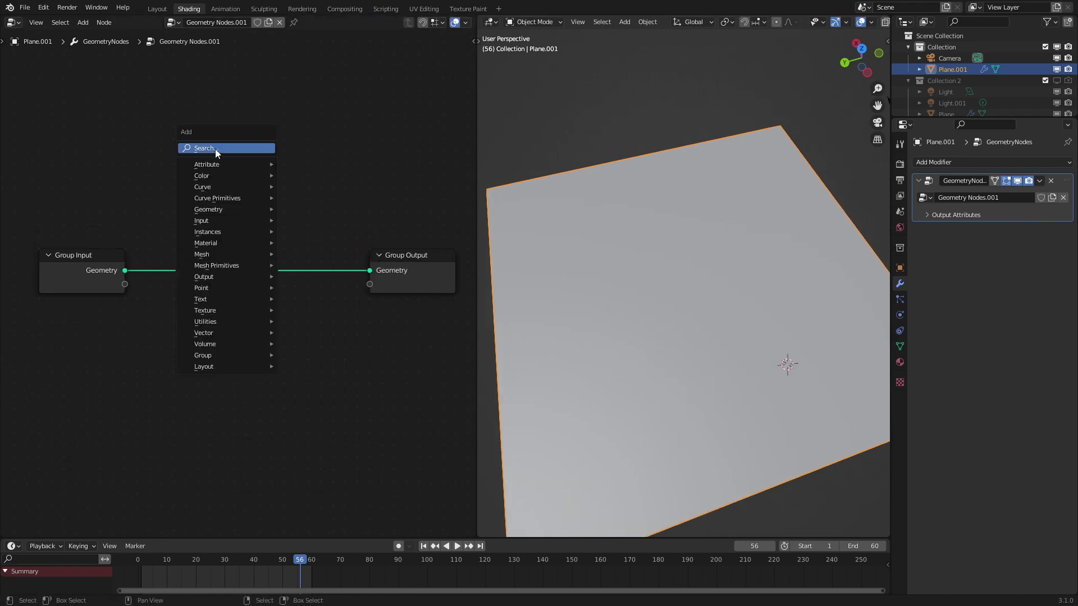
left_click(216, 148)
type("sety")
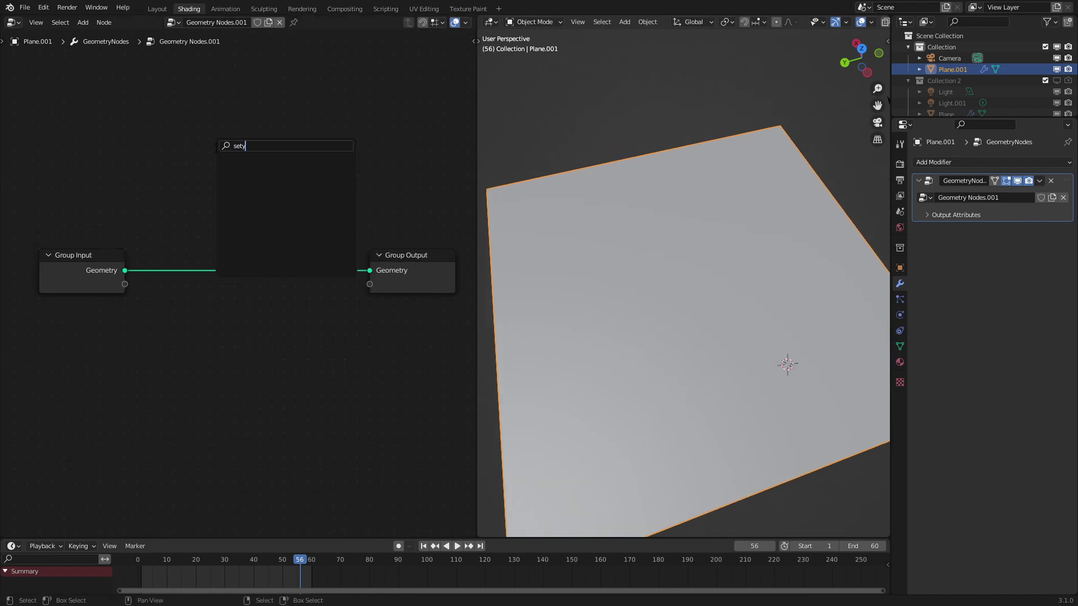
key("BackSpace")
key("Return")
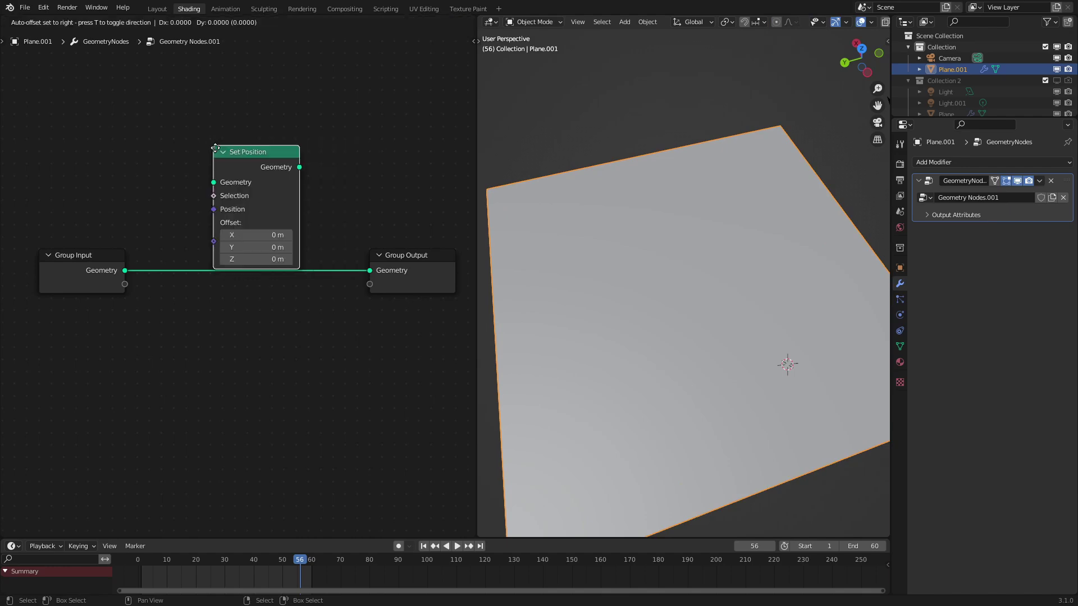
left_click(217, 250)
Try moving the plane vertically with the Set Position node's Z offset
middle_click_drag(814, 348, 518, 313)
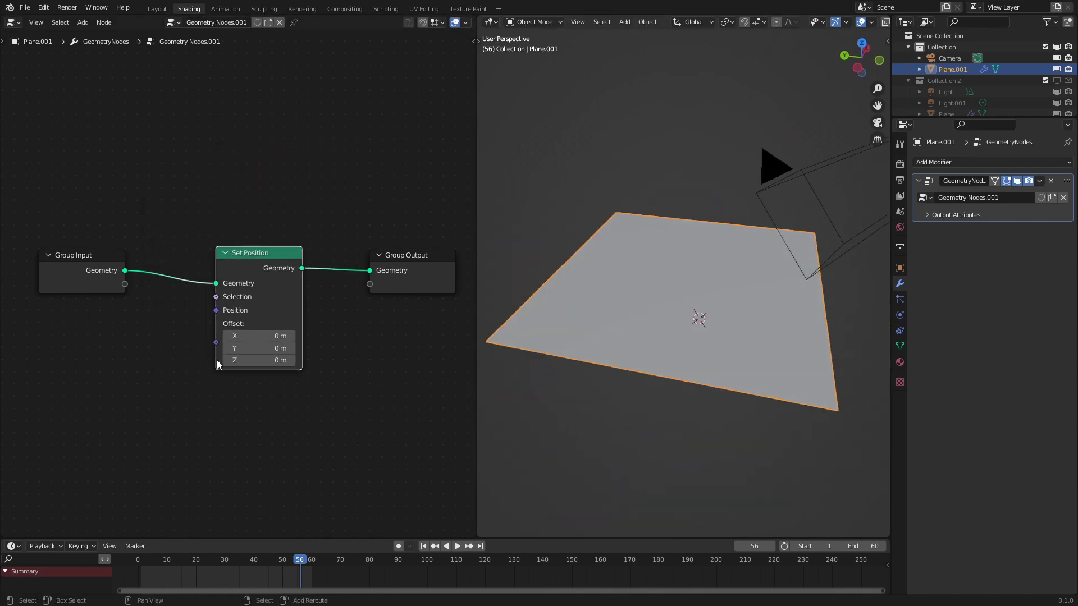
left_click_drag(252, 366, 275, 365)
right_click(252, 365)
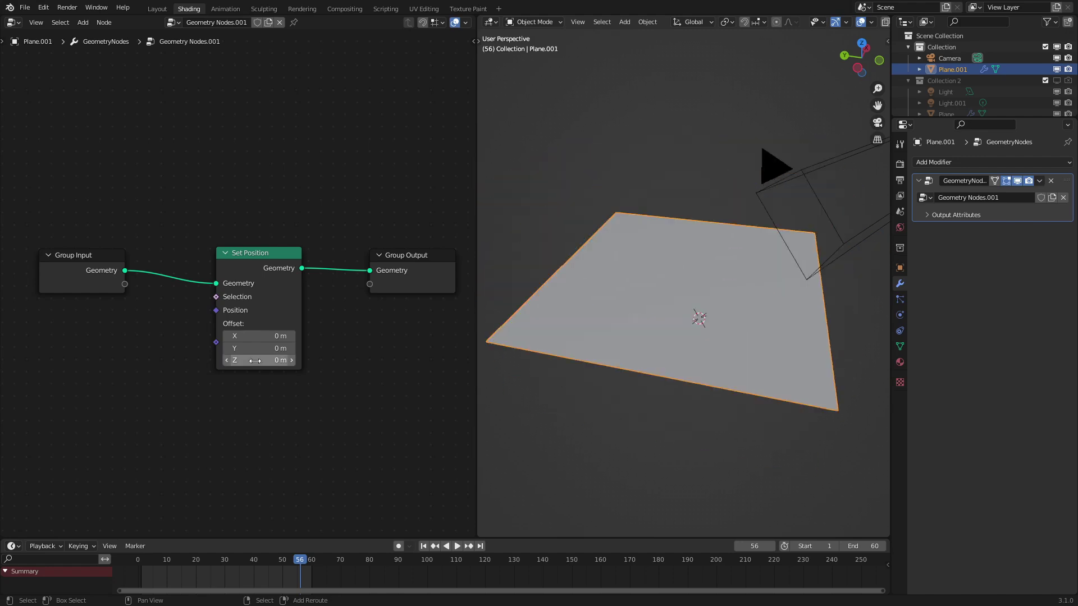
Add a Position node to the left of and below the Group Input node
scroll(222, 336, "down", 2)
middle_click_drag(222, 336, 291, 261)
middle_click_drag(200, 314, 209, 292)
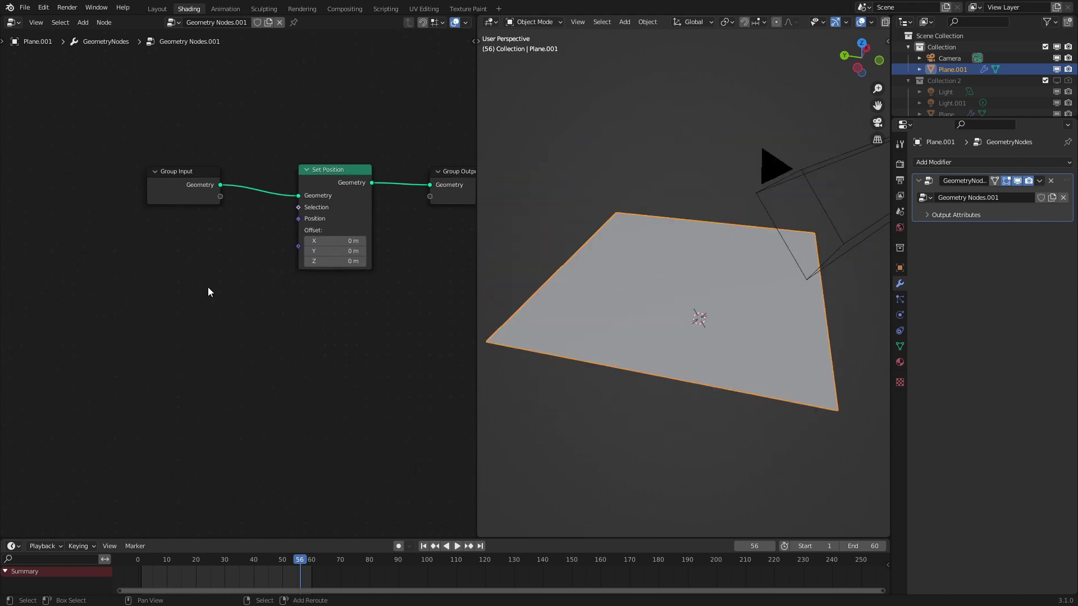
key("shift+a")
left_click(210, 287)
type("po")
left_click(243, 306)
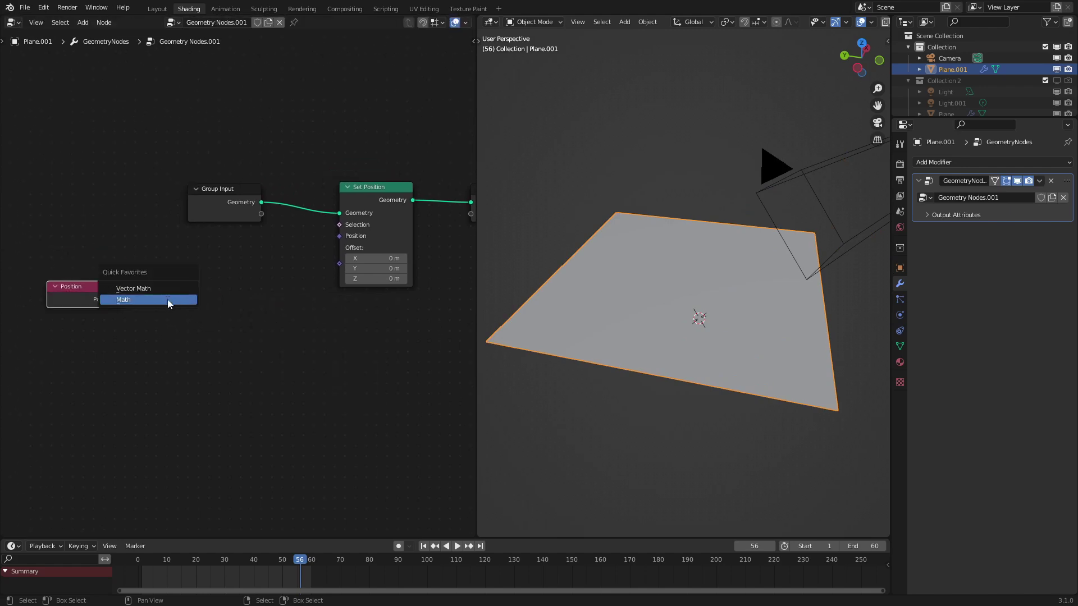
Add a Vector Math node set to Distance and connect the Position output to its first vector input
left_click(167, 289)
left_click(191, 298)
left_click(201, 315)
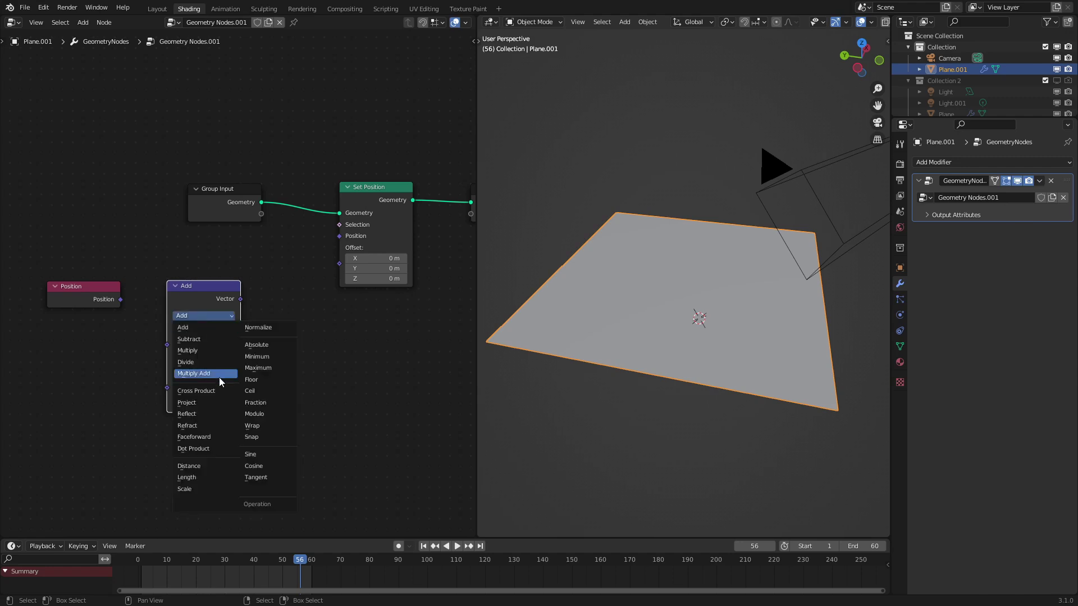
left_click(197, 466)
left_click_drag(164, 352, 165, 347)
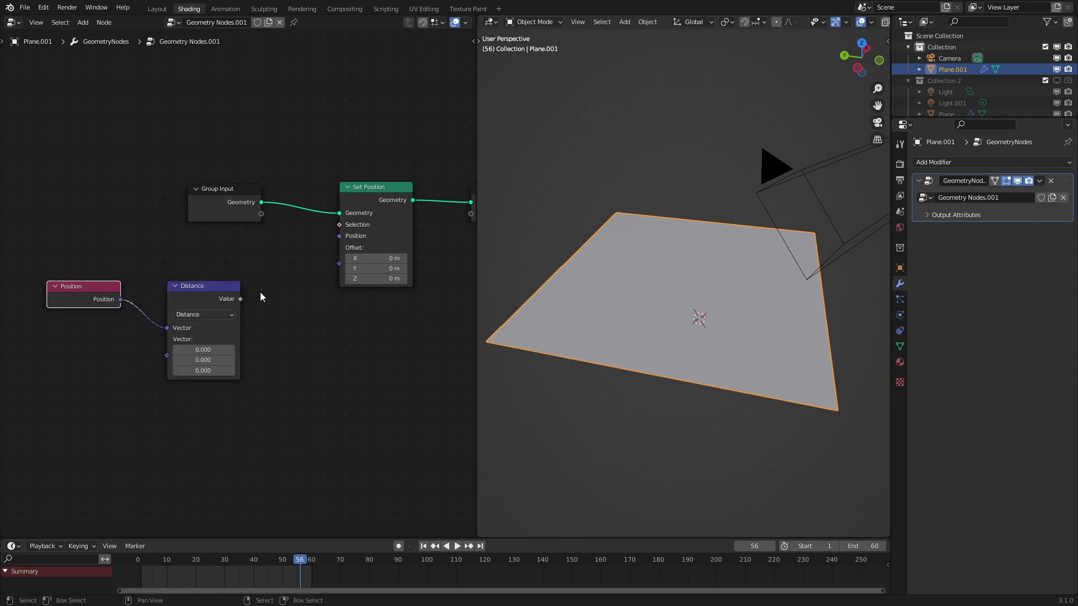
Connect the Distance node's value output to the Offset input of Set Position
left_click_drag(325, 273, 339, 263)
scroll(336, 261, "down", 1)
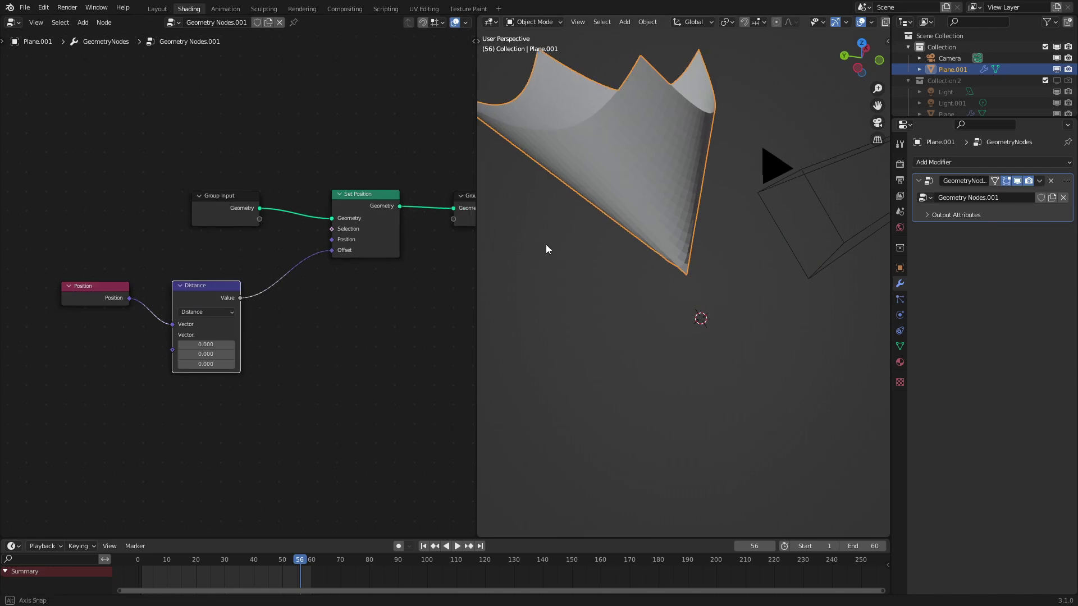
middle_click_drag(546, 244, 730, 339)
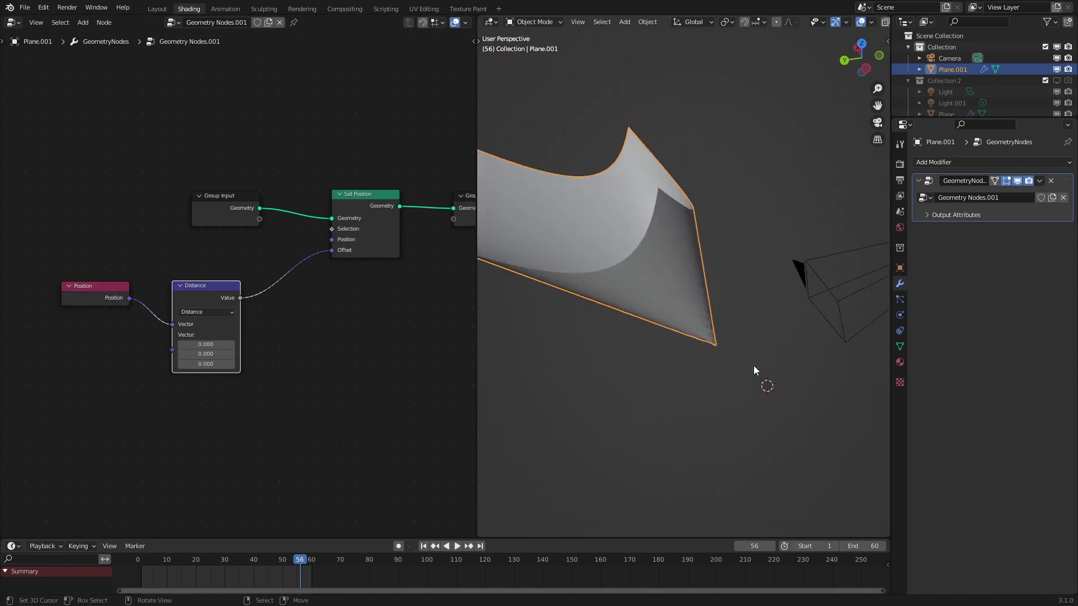
Move the Position and Distance nodes away from Set Position to make room for another node
key("c")
scroll(143, 321, "down", 3)
left_click(143, 321)
right_click(143, 322)
key("g")
left_click(126, 307)
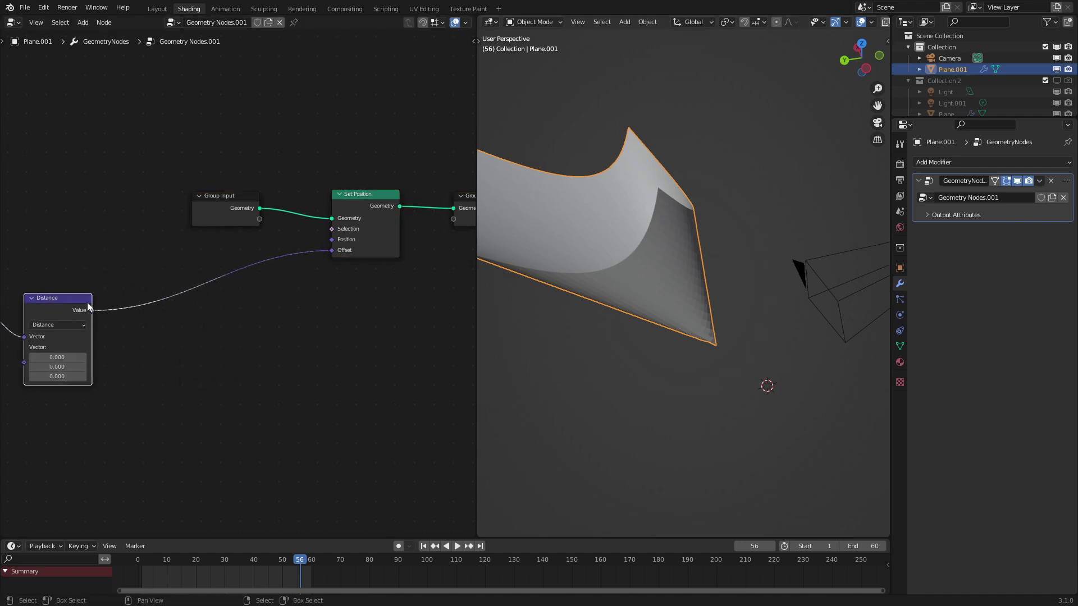
Duplicate the Distance node, set the copy to Multiply and insert it between Distance and Set Position
key("shift+d")
left_click(194, 355)
left_click(195, 349)
left_click(195, 347)
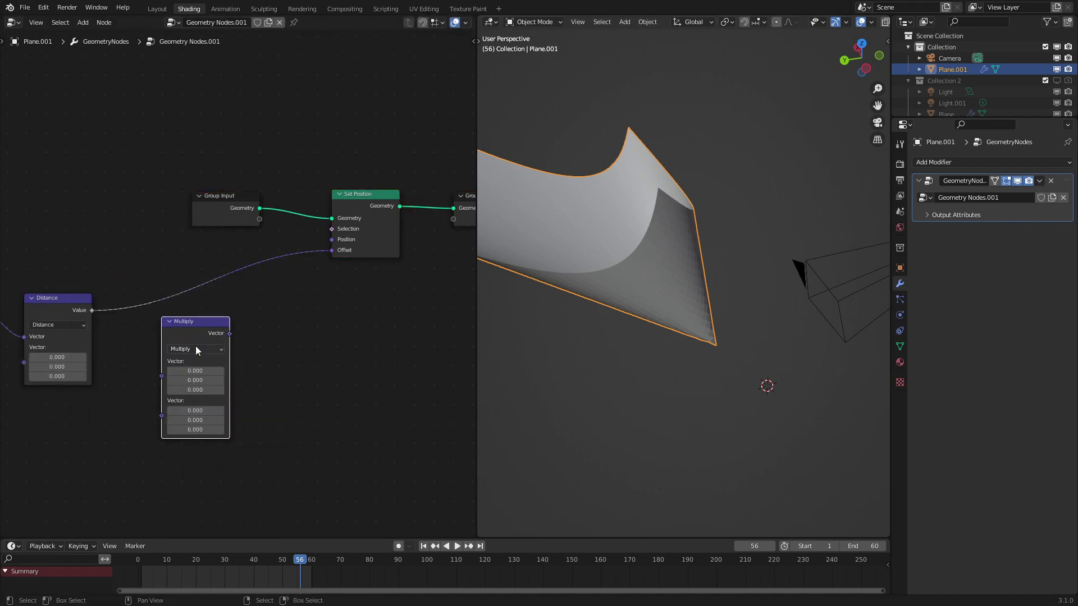
key("g")
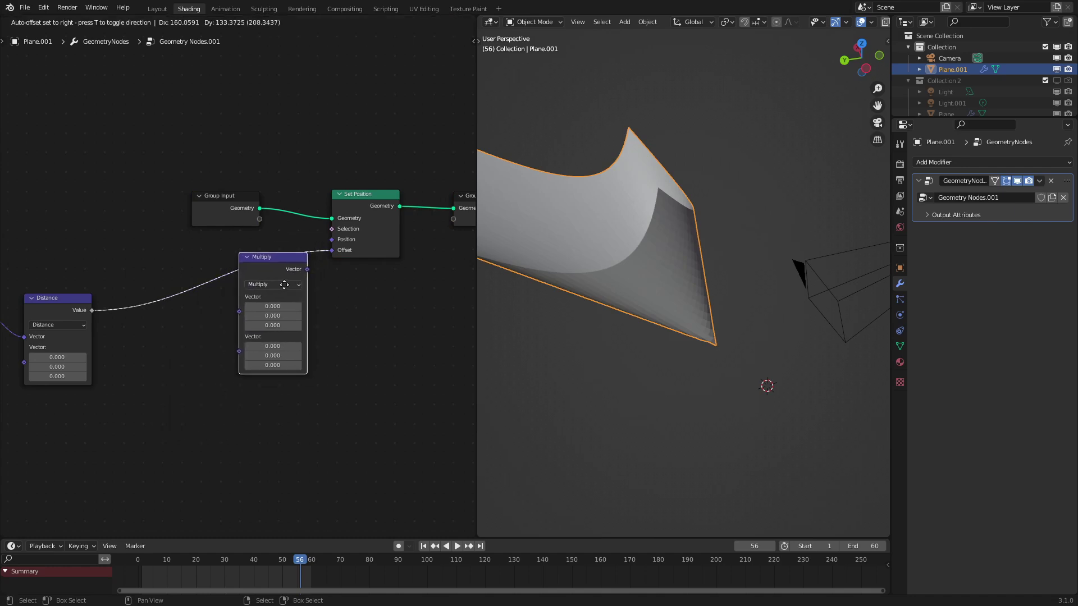
left_click(269, 286)
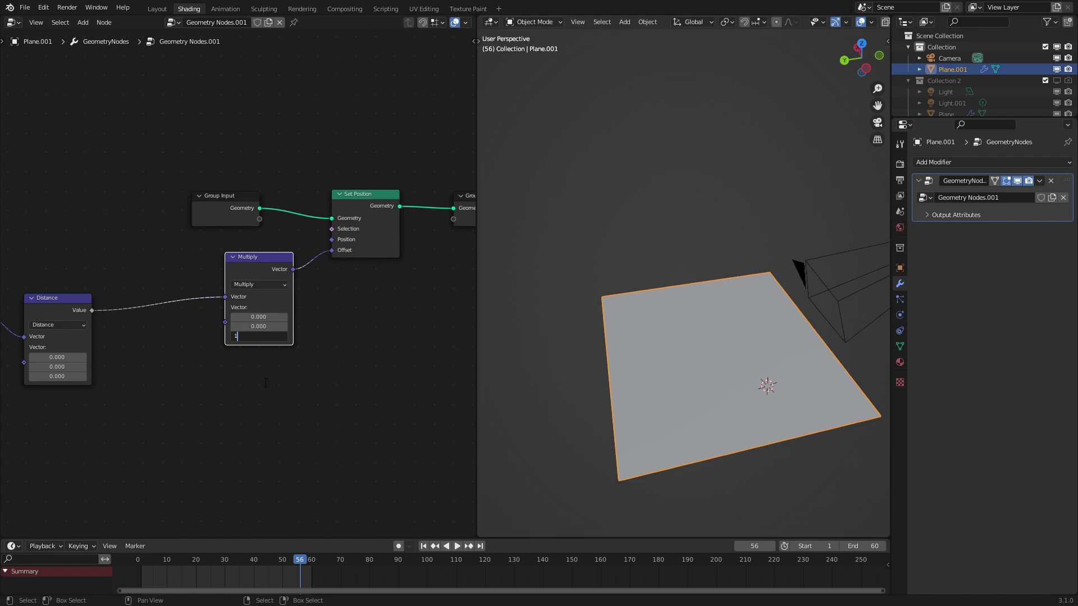
Set the Z component of the Multiply node's second vector to 1
key("Return")
middle_click_drag(753, 352, 725, 293)
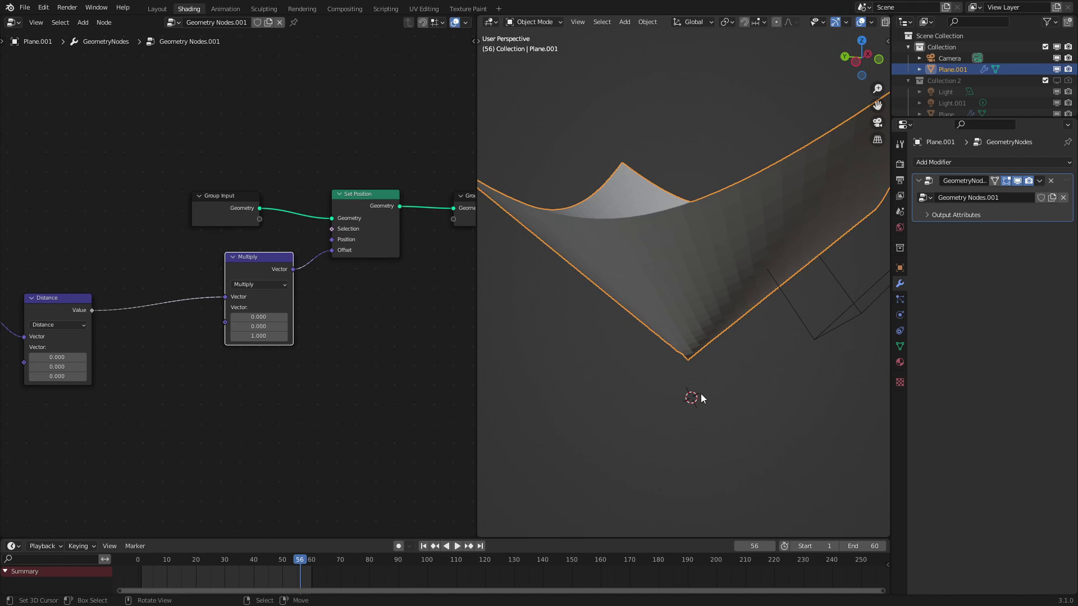
middle_click_drag(702, 394, 682, 437)
Move the Position and Distance nodes away from Multiply to open a gap between them
middle_click_drag(137, 318, 257, 325)
key("alt+a")
key("c")
left_click(112, 322)
right_click(113, 323)
key("g")
left_click(153, 354)
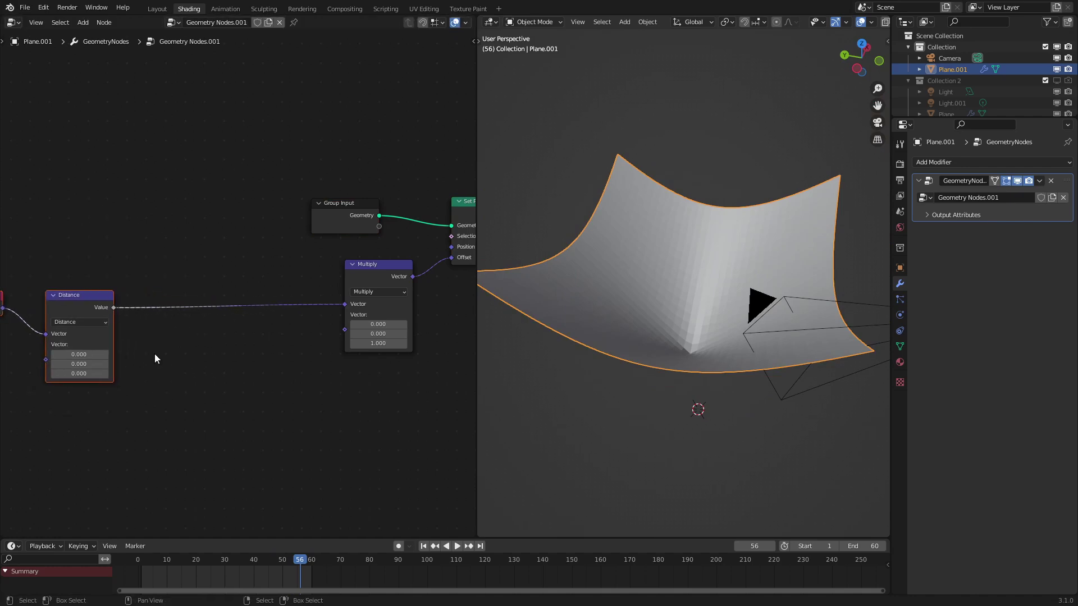
Add a Math node set to Sine and insert it between the Distance and Multiply nodes
left_click(72, 307)
key("q")
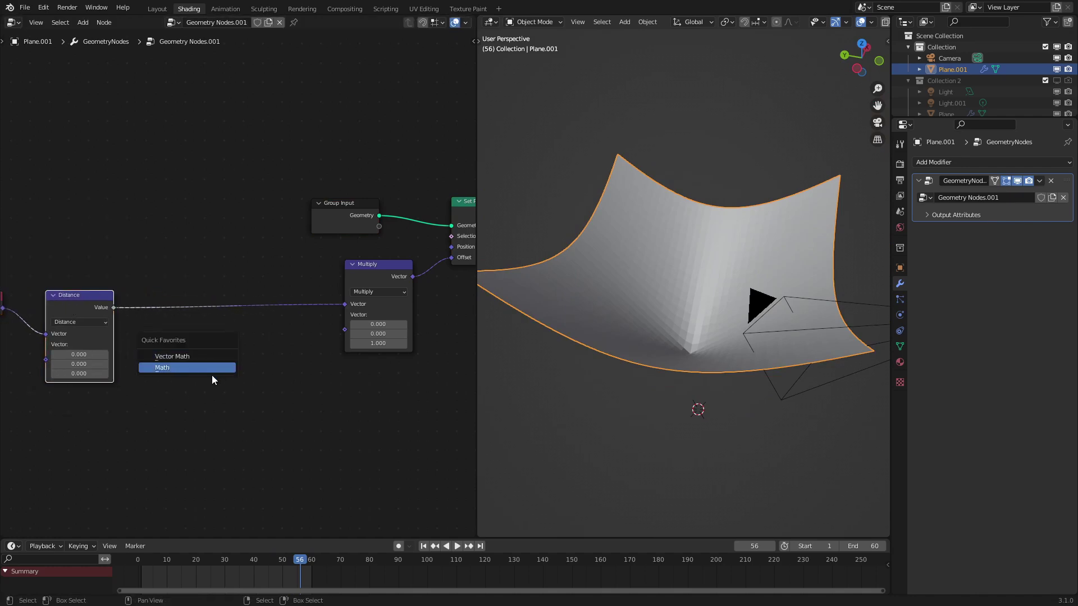
left_click(213, 366)
left_click(214, 369)
scroll(208, 382, "up", 1)
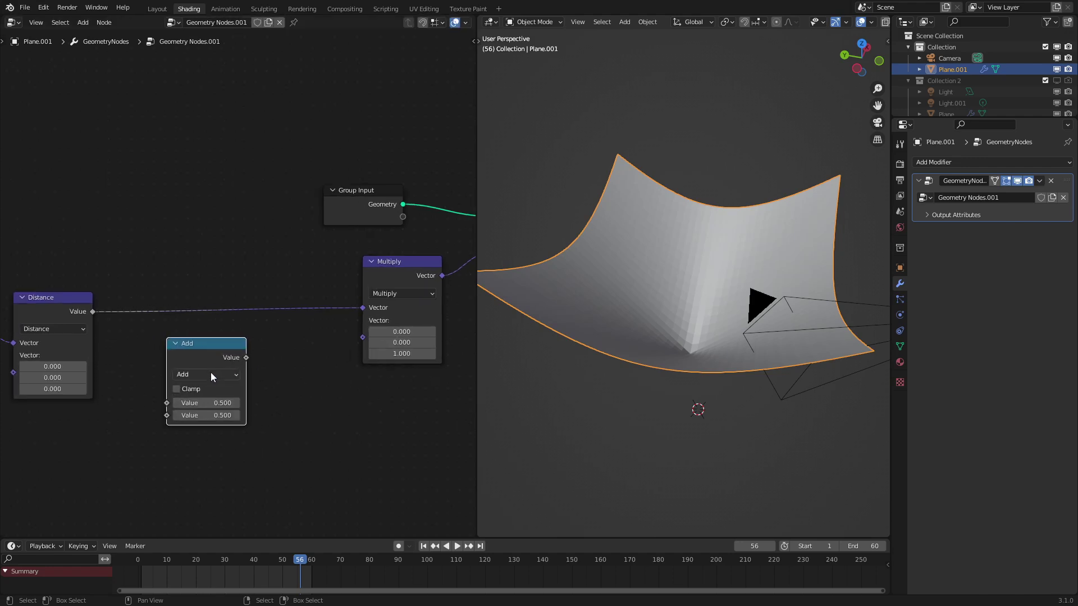
left_click(210, 374)
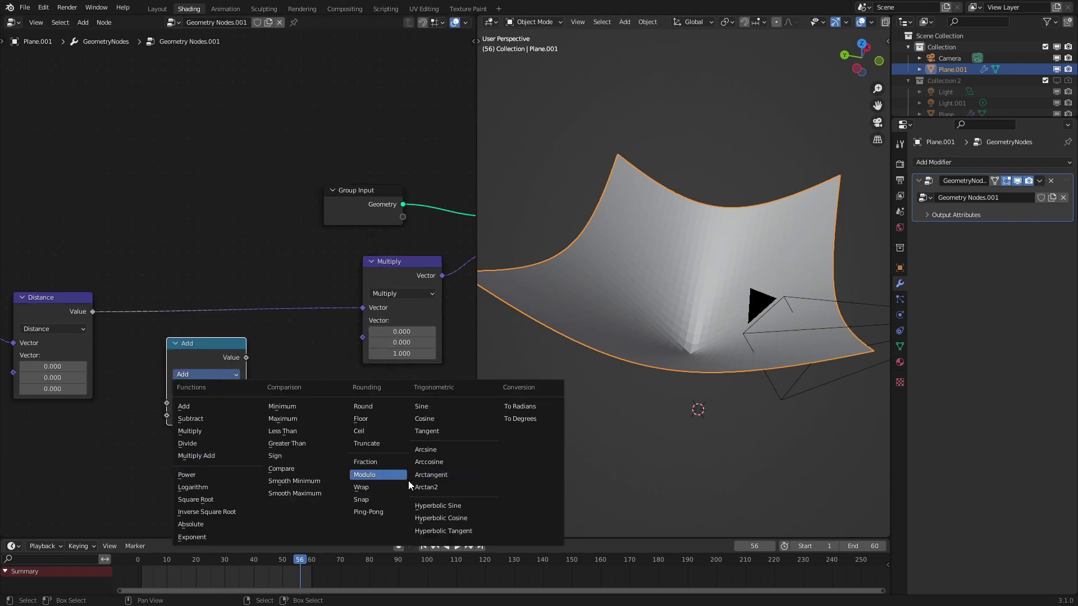
left_click(441, 409)
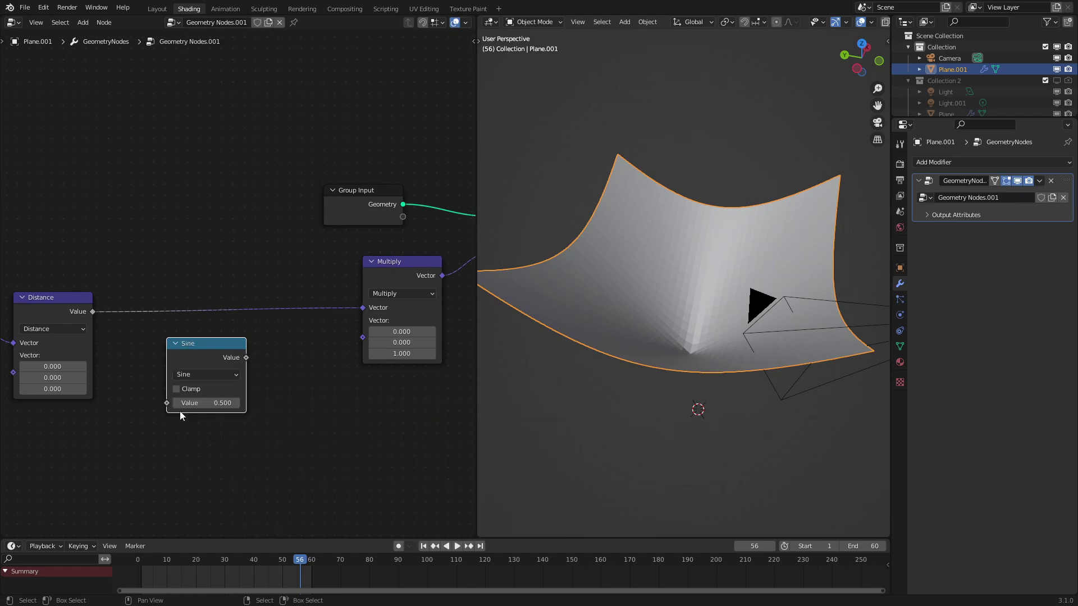
left_click_drag(182, 415, 210, 347)
middle_click_drag(696, 393, 655, 382)
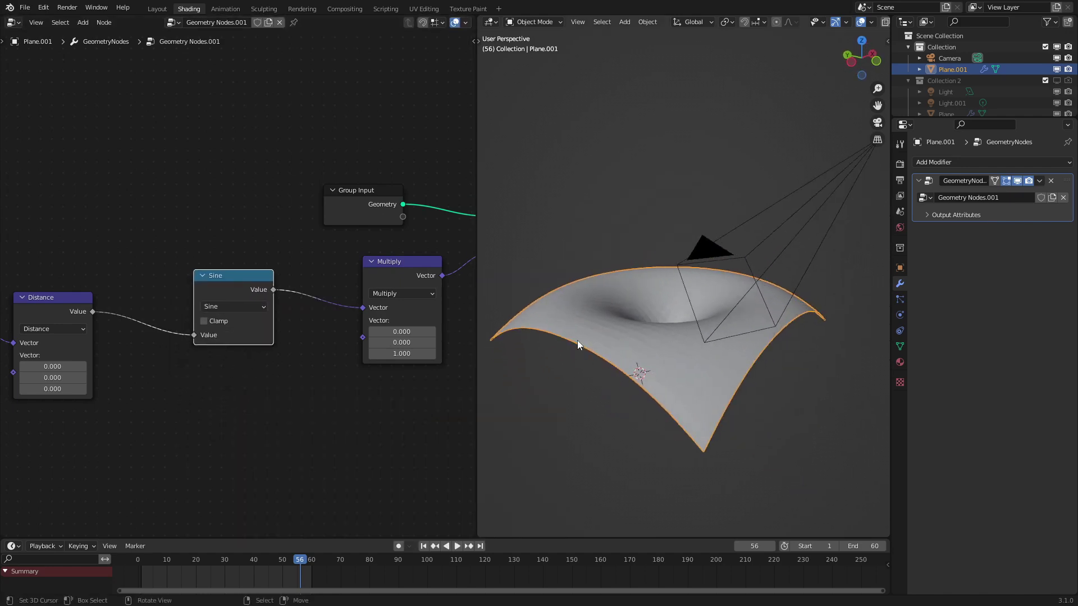
Move the Position and Distance nodes away from the Sine node to open a gap between them
middle_click_drag(128, 324, 219, 350)
key("c")
scroll(103, 350, "down", 2)
left_click(101, 351)
right_click(100, 352)
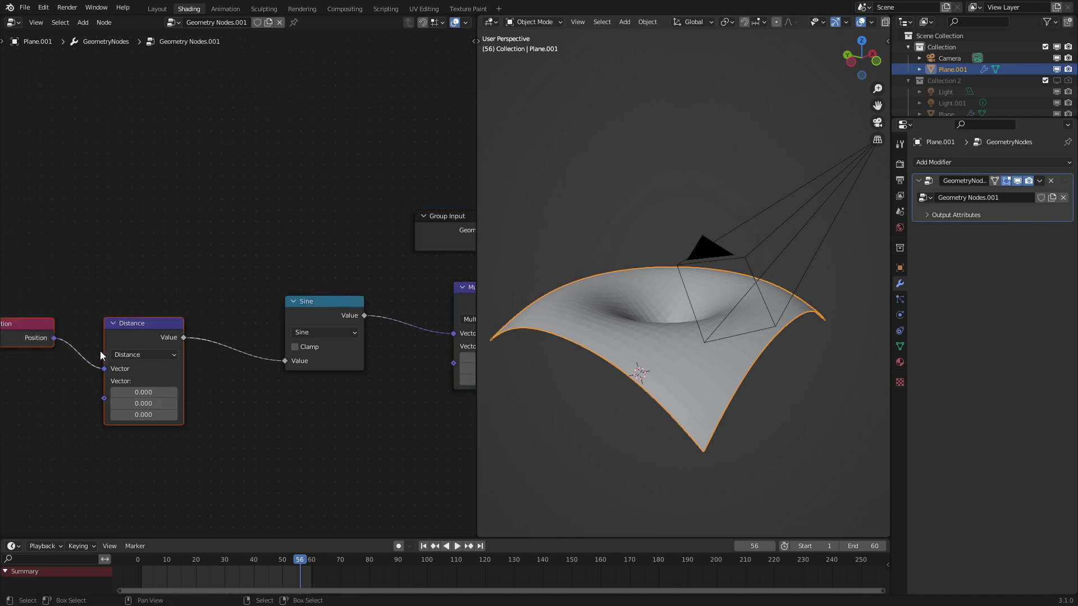
key("g")
left_click_drag(144, 368, 63, 366)
Duplicate the Sine node, set the copy to Multiply and insert it between the Distance and Sine nodes
left_click(332, 325)
key("shift+d")
left_click(244, 413)
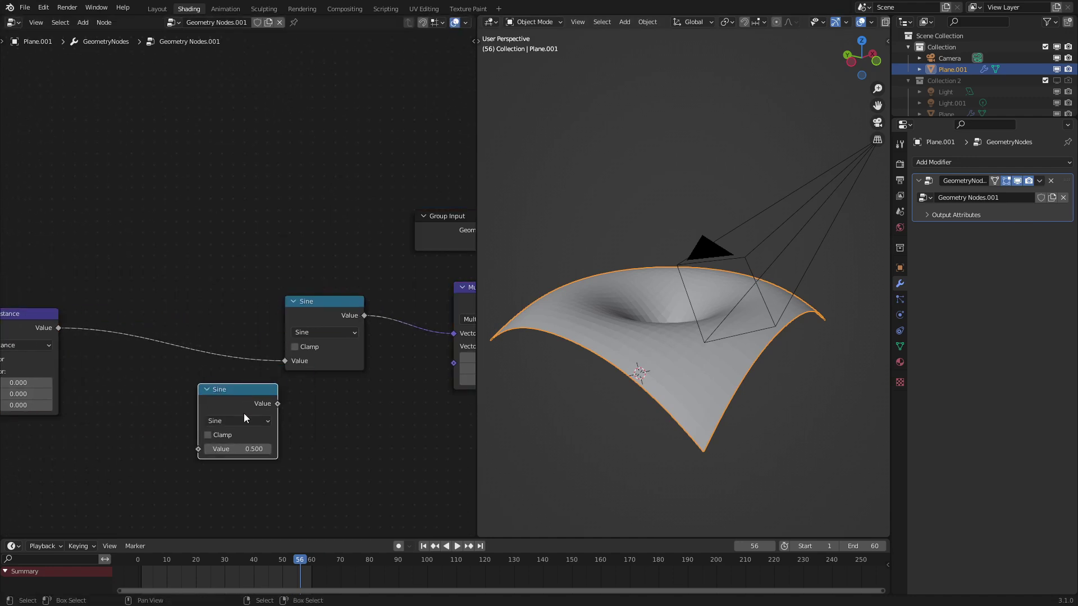
left_click(241, 420)
key("m")
left_click_drag(241, 414, 235, 329)
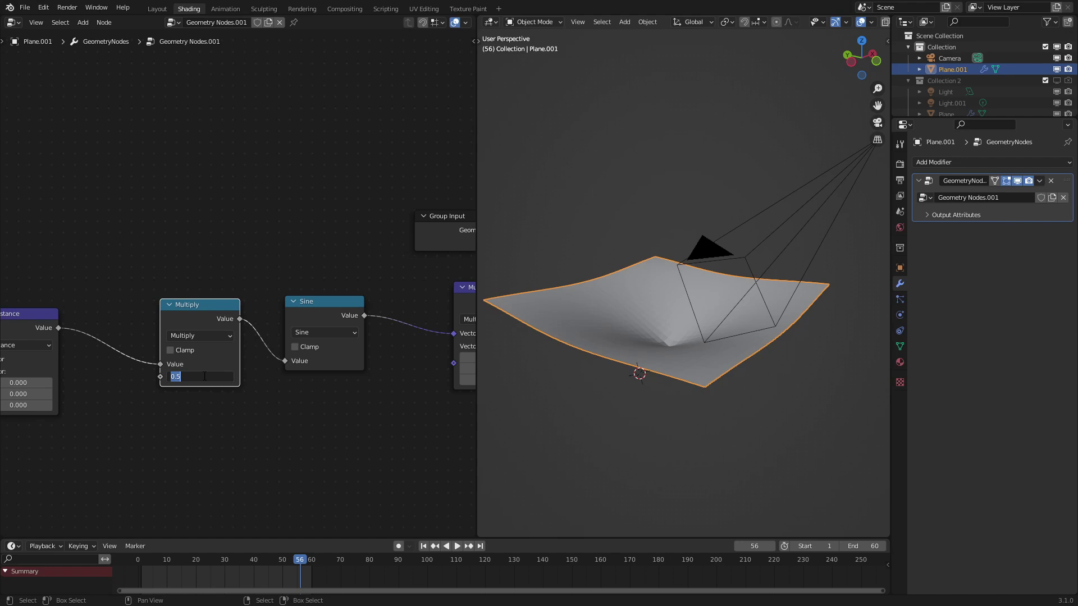
Set the value of the Multiply node in front of Sine to pi (3.142)
type("i")
key("Return")
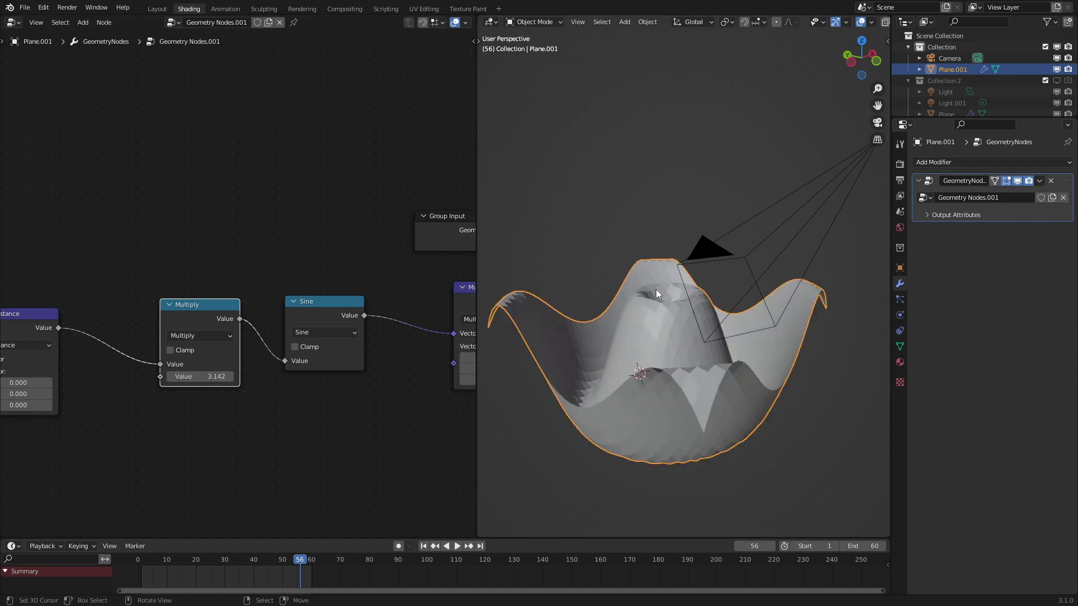
middle_click_drag(656, 288, 676, 343)
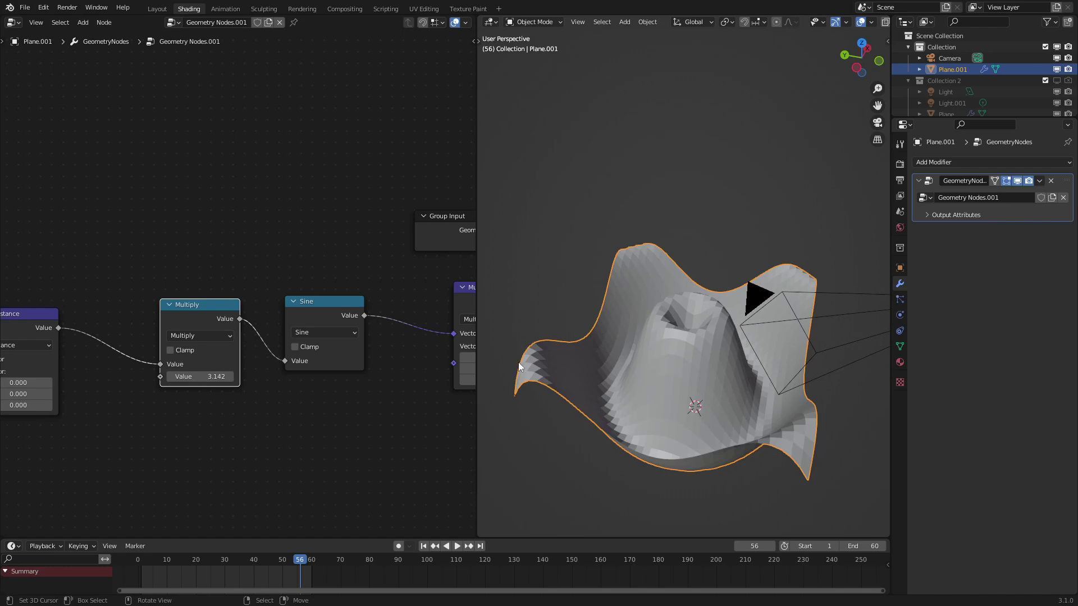
Lower the Z component of the vector Multiply node after Sine to 0.290
middle_click_drag(461, 370, 360, 387)
left_click_drag(415, 396, 373, 396)
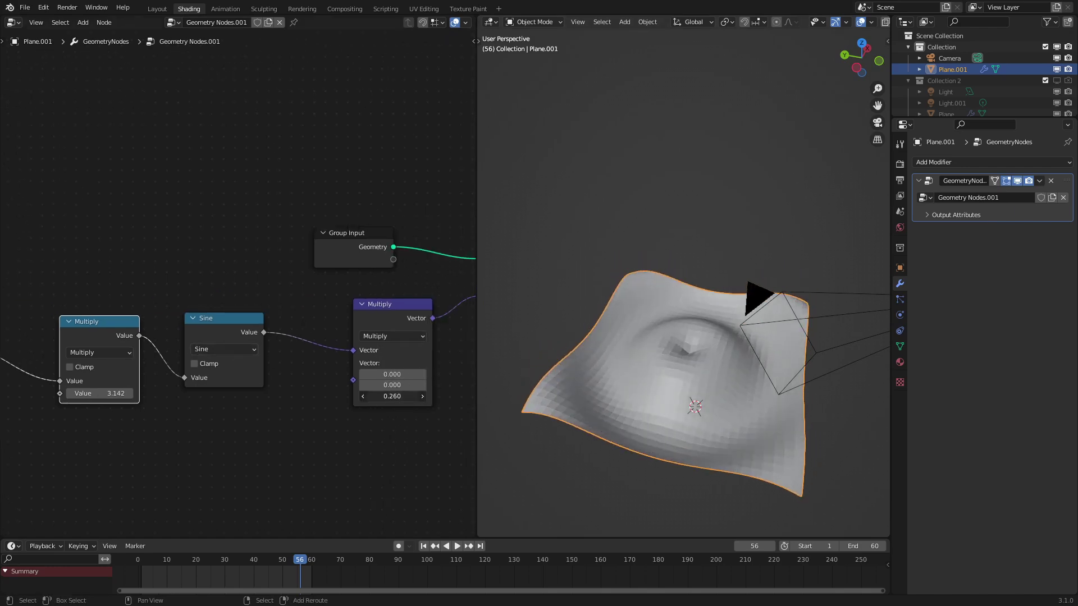
middle_click_drag(811, 348, 774, 299)
Shade the displaced plane smooth
right_click(653, 300)
left_click(653, 299)
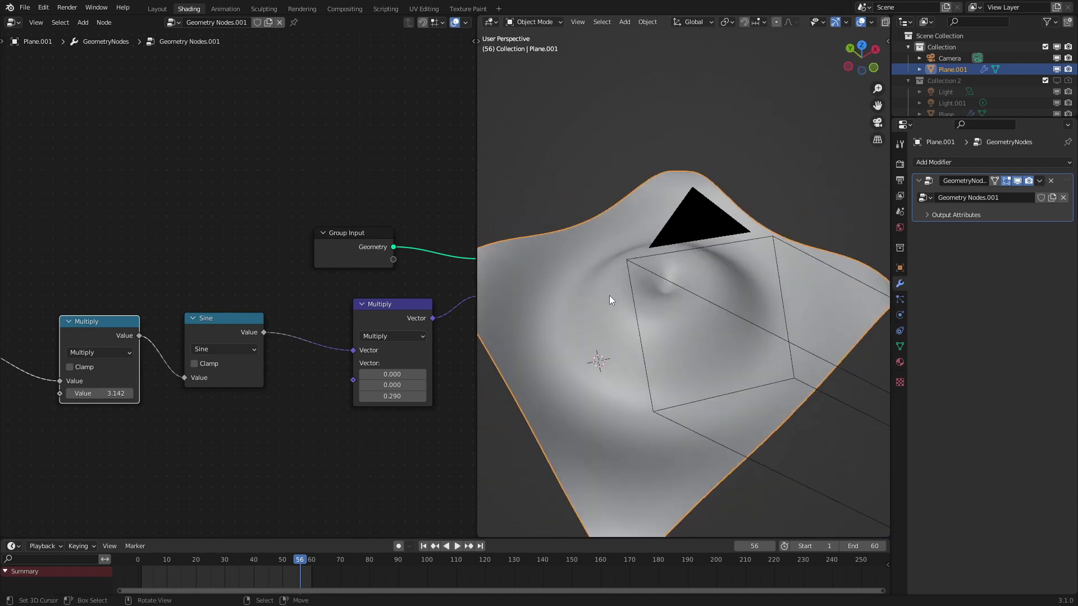
middle_click_drag(609, 295, 662, 286)
Move the Position and Distance nodes away from the math Multiply node to make room for another node
middle_click_drag(270, 334, 586, 312)
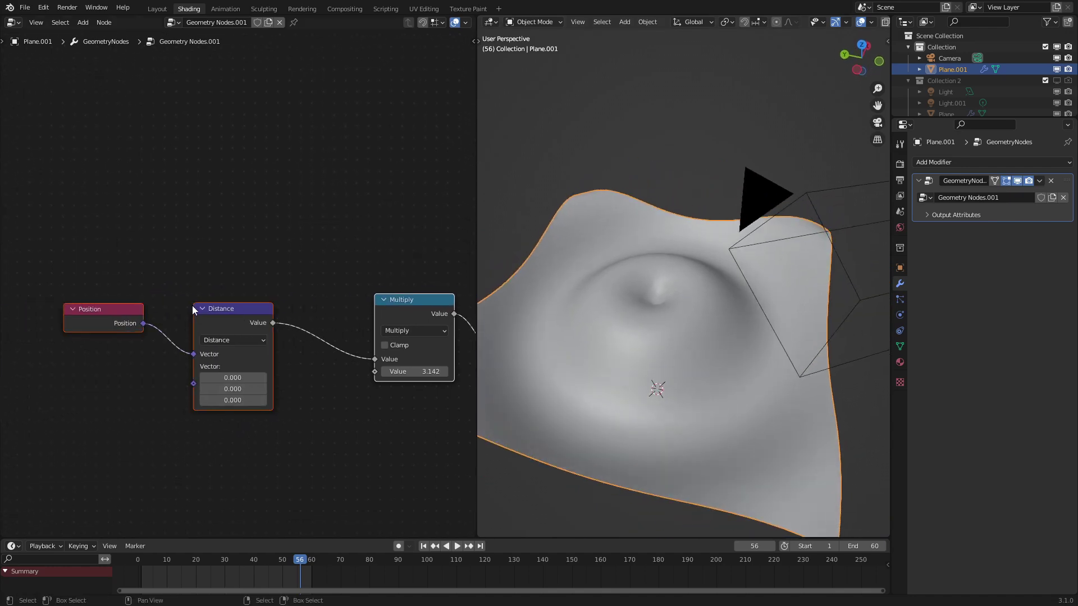
key("c")
left_click(162, 356)
right_click(163, 356)
left_click_drag(263, 333, 160, 329)
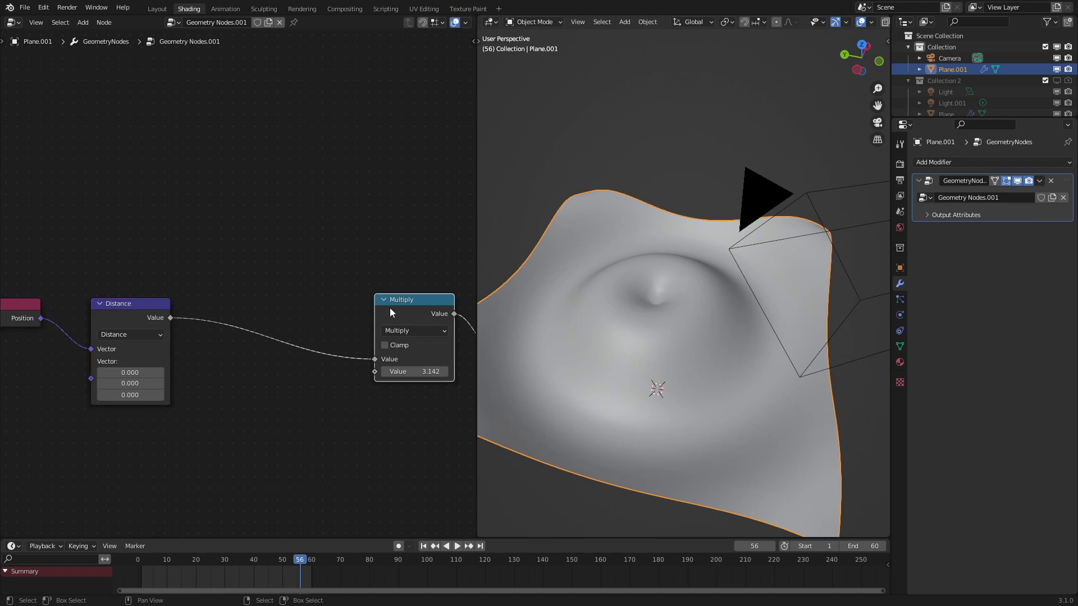
Duplicate the math Multiply node, set the copy to Add and insert it between Distance and Multiply
key("shift+d")
left_click(236, 420)
key("a")
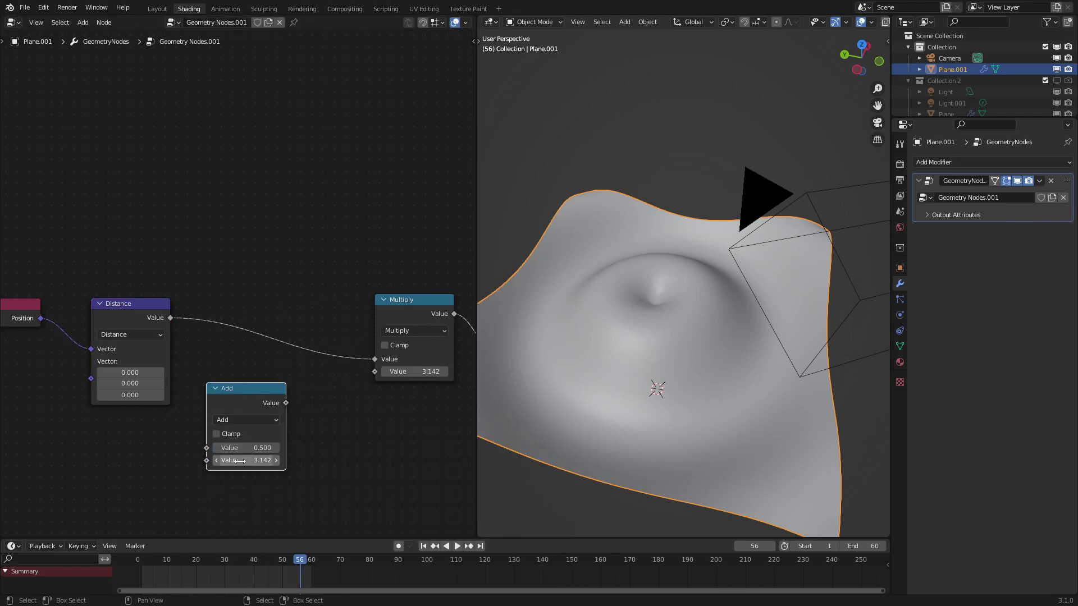
key("g")
left_click(247, 343)
Move the chain of nodes from Position through Sine closer to the vector Multiply node
scroll(247, 342, "down", 6)
middle_click_drag(247, 342, 161, 324)
scroll(254, 297, "down", 1)
key("c")
scroll(262, 304, "down", 1)
left_click_drag(262, 305, 145, 308)
right_click(144, 307)
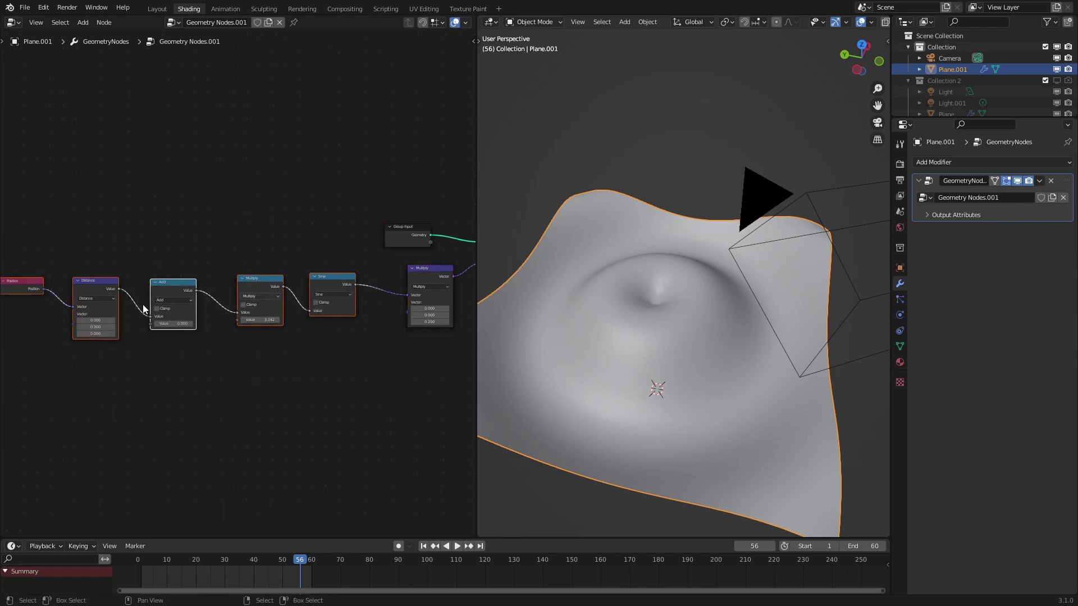
key("g")
left_click(179, 305)
Move the Position, Distance, Add and math Multiply nodes closer to the Sine node
key("c")
left_click_drag(217, 321, 198, 318)
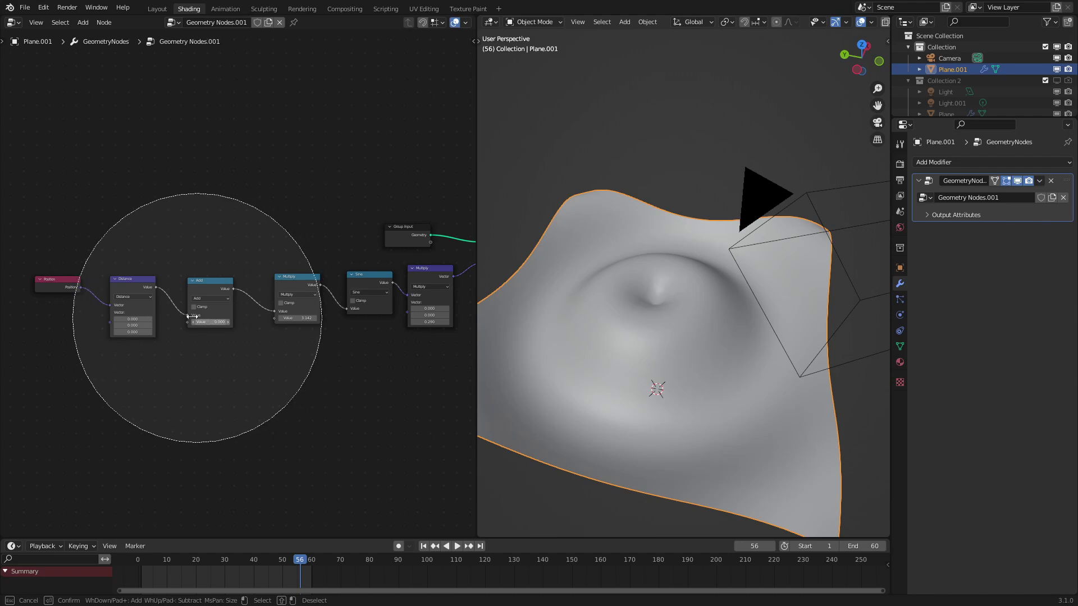
right_click(192, 335)
key("g")
left_click(204, 334)
left_click(205, 333)
Move the Position, Distance and Add nodes closer to the math Multiply node
key("c")
scroll(141, 321, "up", 4)
left_click(136, 321)
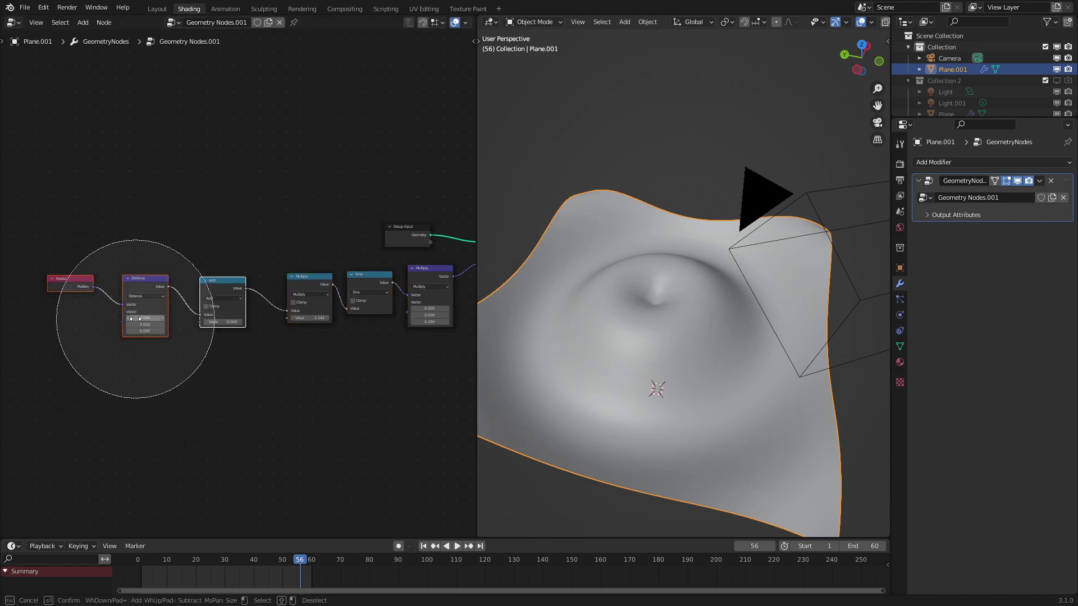
right_click(136, 319)
key("g")
left_click(160, 316)
Drive the Add node's second value with the expression #frame/24 and play the animation
scroll(261, 342, "up", 7)
mouse_move(263, 345)
left_mouse_down()
mouse_move(332, 345)
mouse_move(181, 346)
mouse_move(258, 345)
left_mouse_up()
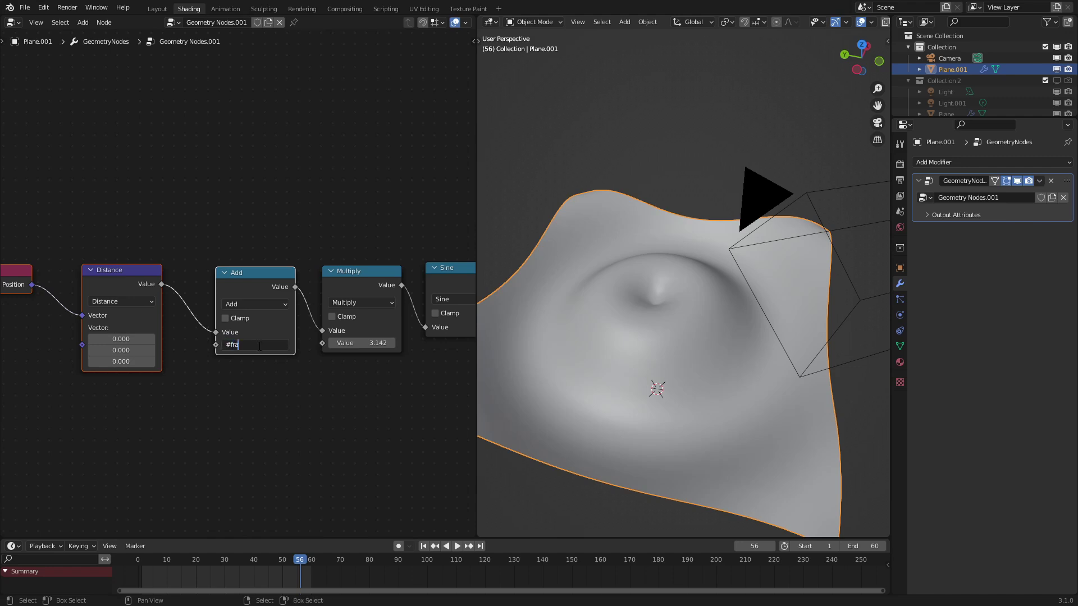
type("/24")
key("Return")
key("space")
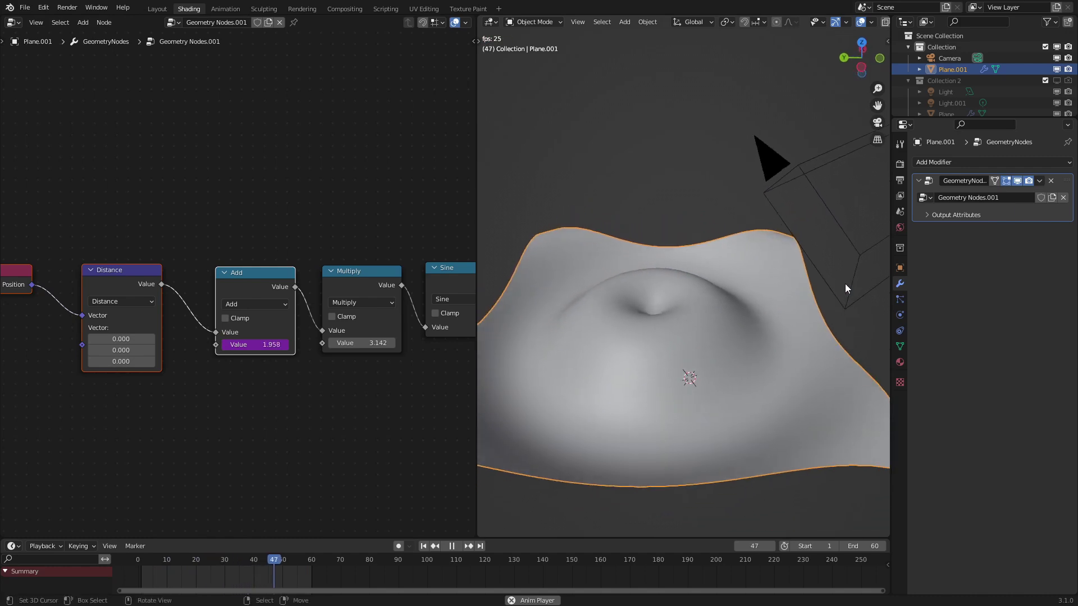
Change the Add node's driver expression to -frame/24 to reverse the wave direction
left_click(259, 345)
key("Home")
type("-")
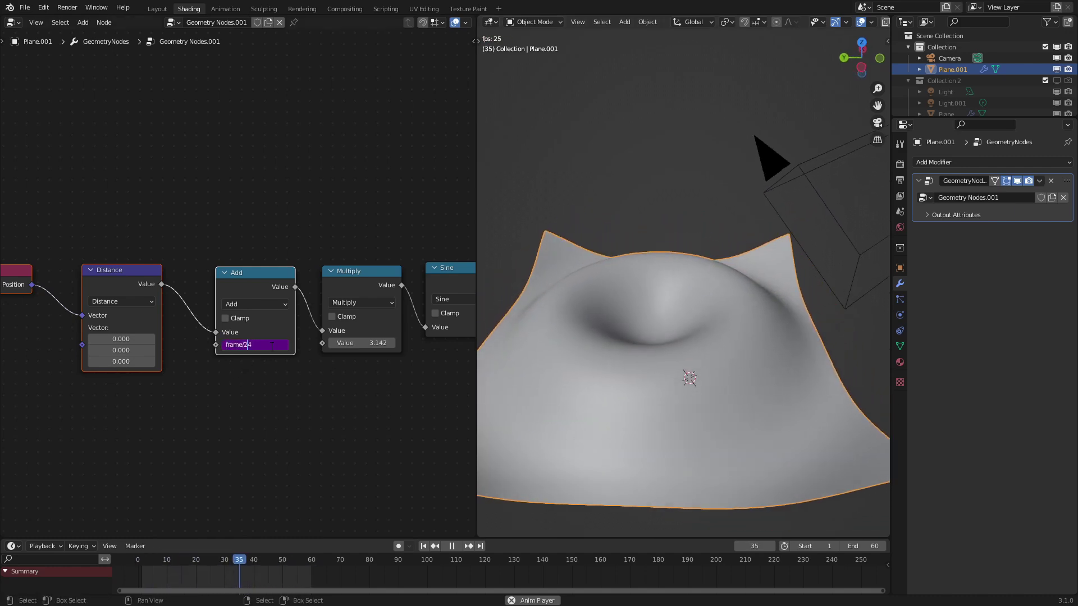
key("Return")
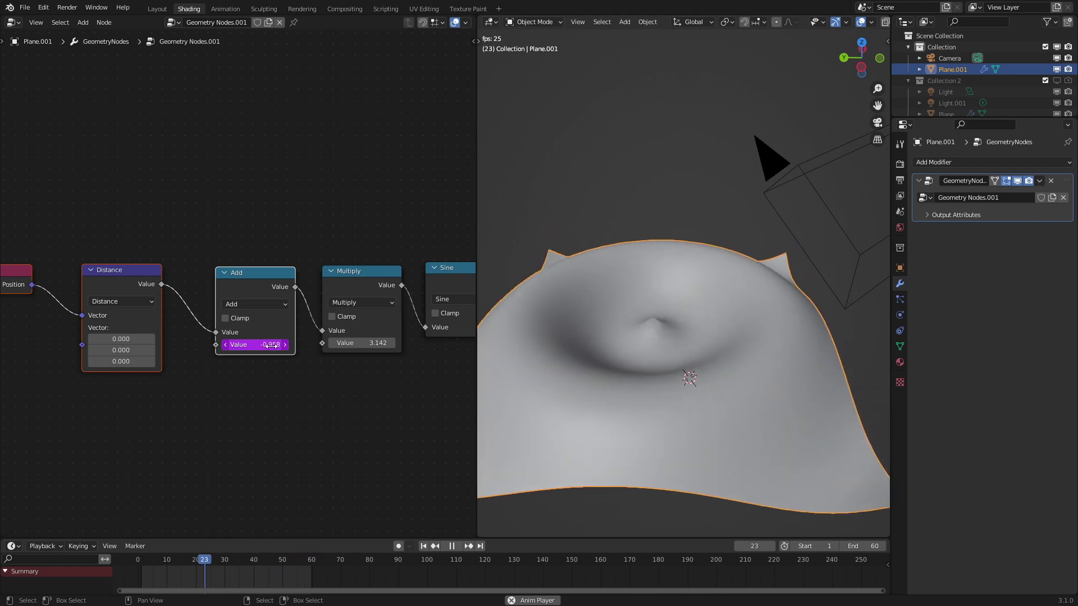
Set the Distance node's second vector to X -1.650 and Y 1.520, and the animation's end frame to 217
scroll(624, 290, "down", 1)
middle_click_drag(624, 287, 641, 339)
middle_click_drag(154, 353, 268, 355)
scroll(252, 356, "up", 3)
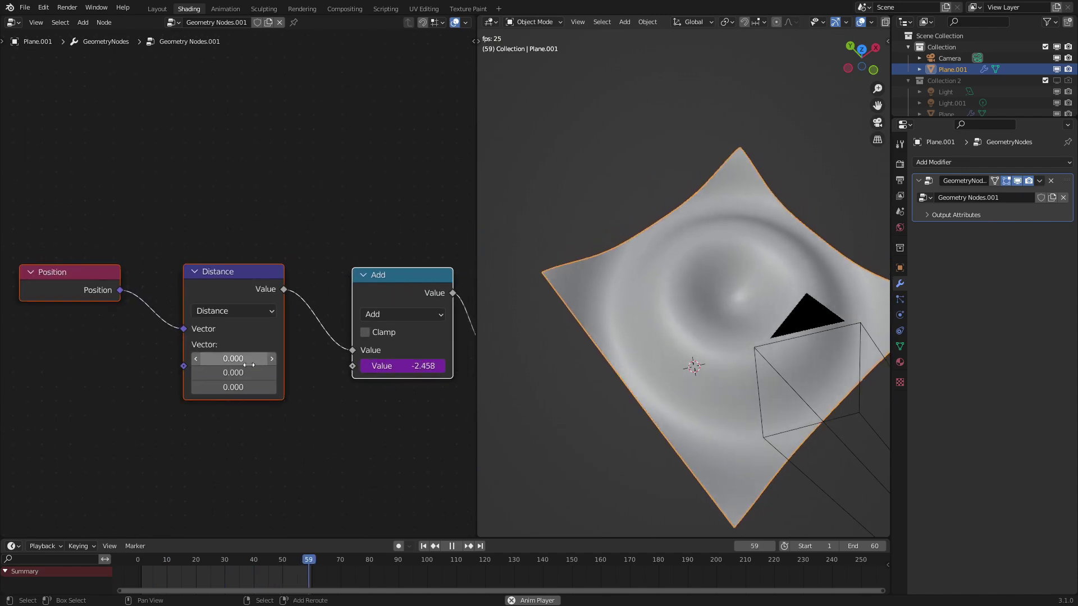
left_click_drag(243, 373, 286, 373)
left_click_drag(867, 545, 955, 546)
left_click_drag(233, 359, 177, 358)
middle_click_drag(758, 286, 669, 311)
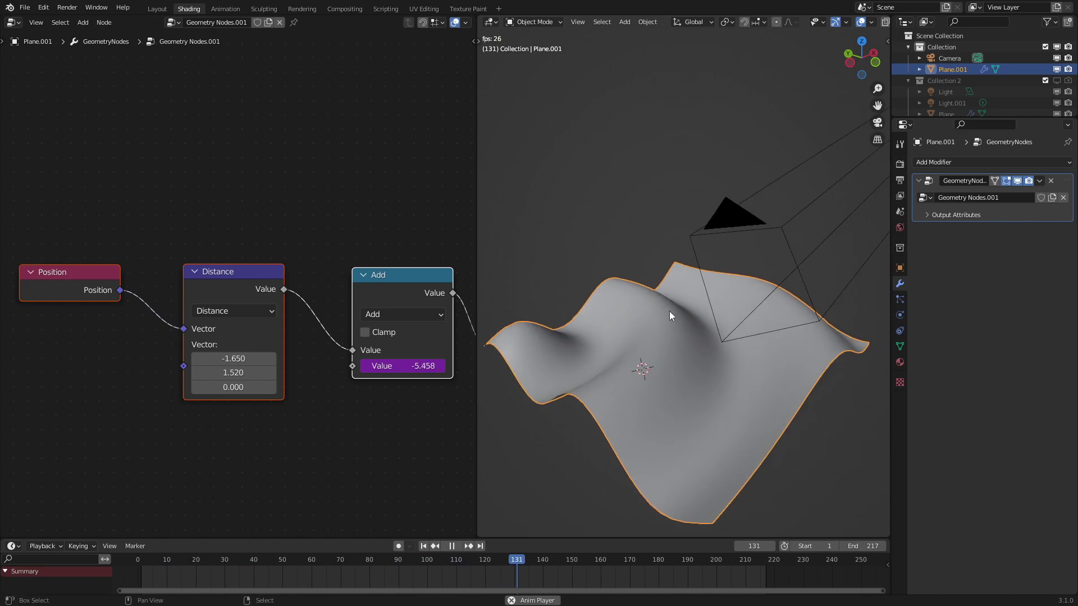
Change the node editor area to the Shader Editor and stop the animation playback
left_click(14, 22)
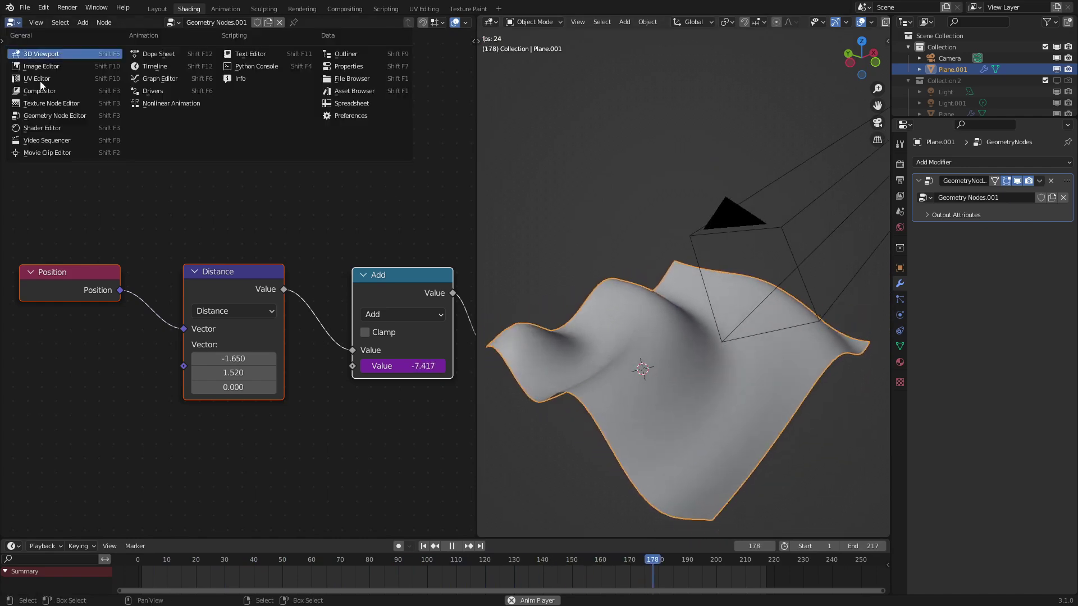
left_click(58, 128)
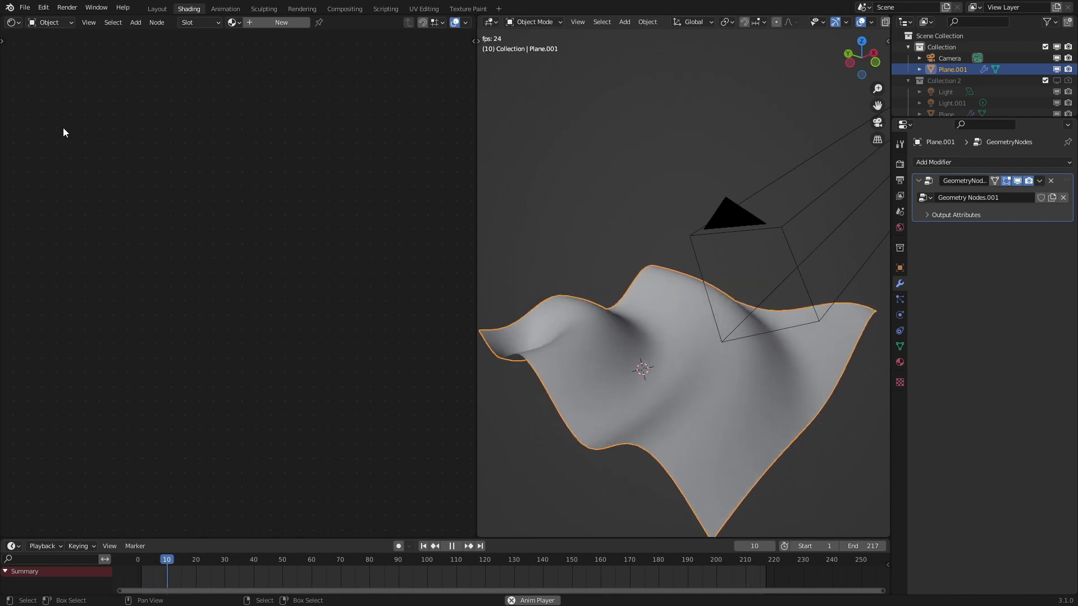
key("space")
Switch the viewport to Material Preview and create a new material for the plane
key("z")
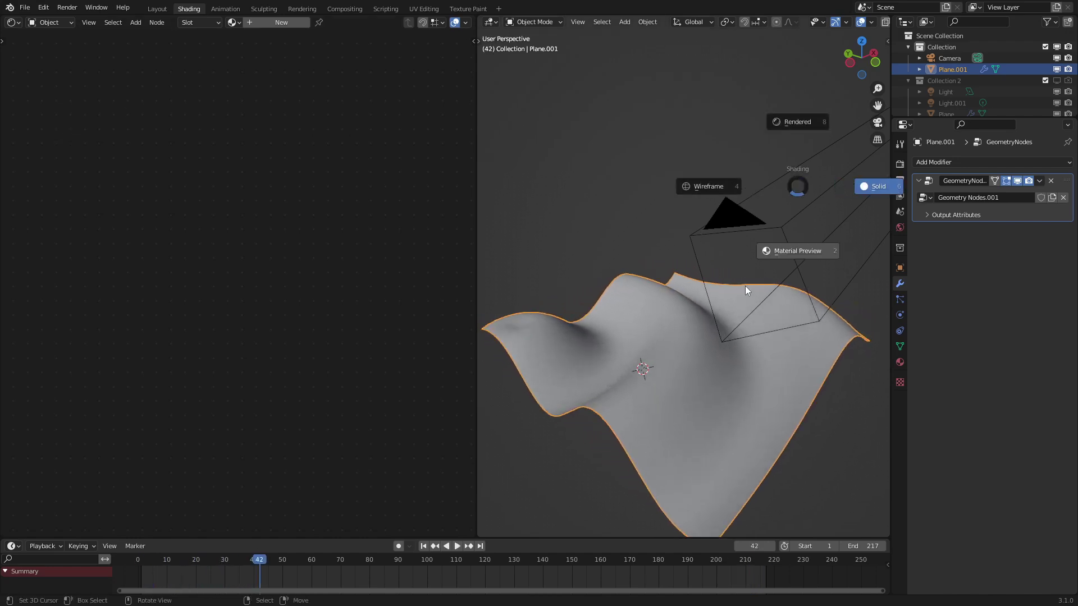
left_click(762, 262)
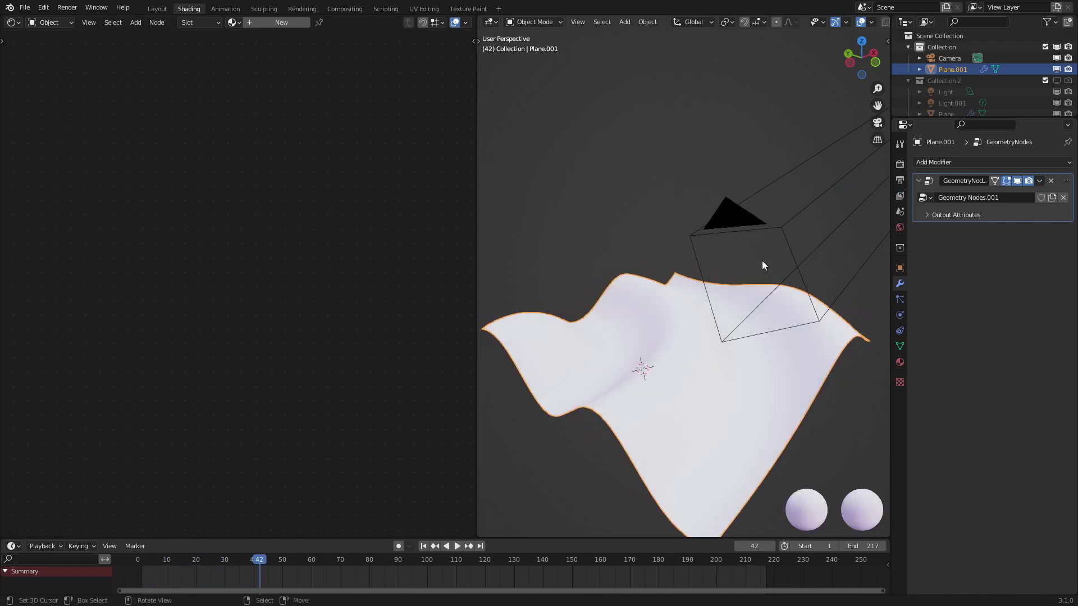
left_click(288, 23)
key("Home")
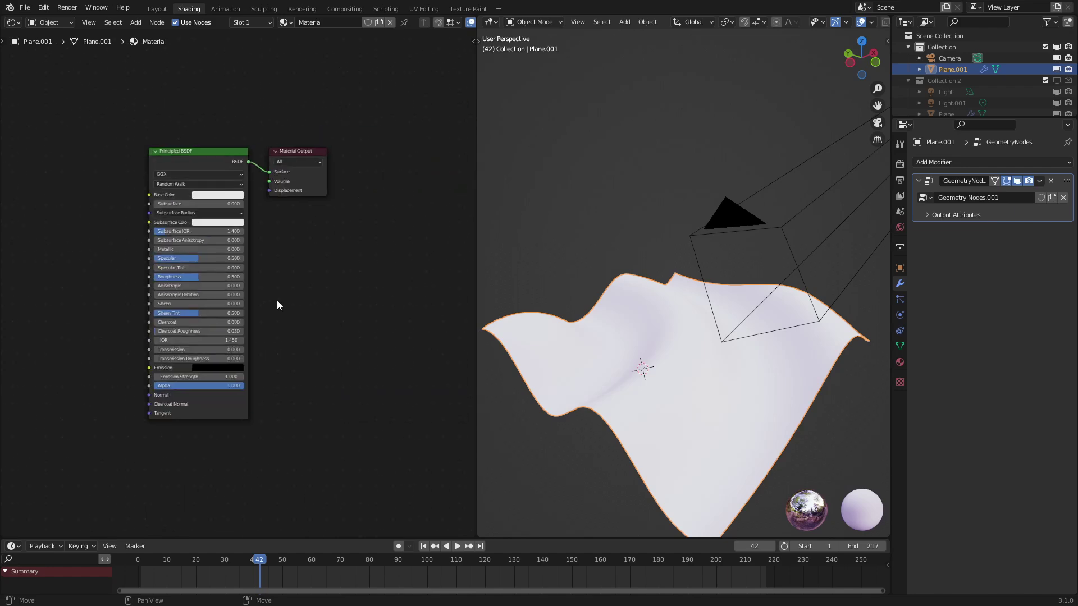
Disable Use Curves in the render Color Management settings
left_click(901, 163)
scroll(961, 517, "down", 15)
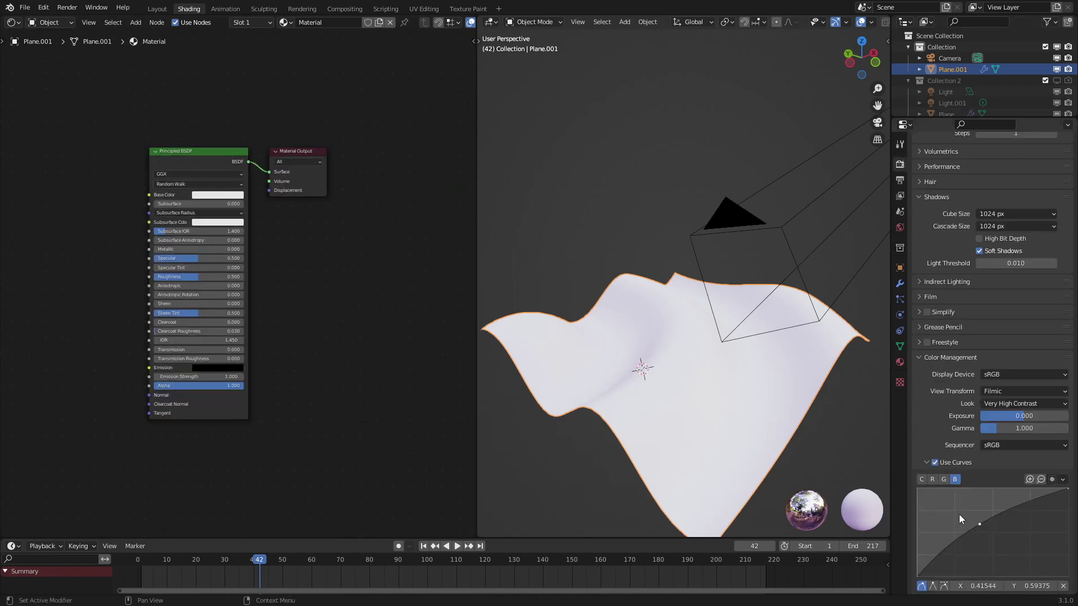
left_click(935, 462)
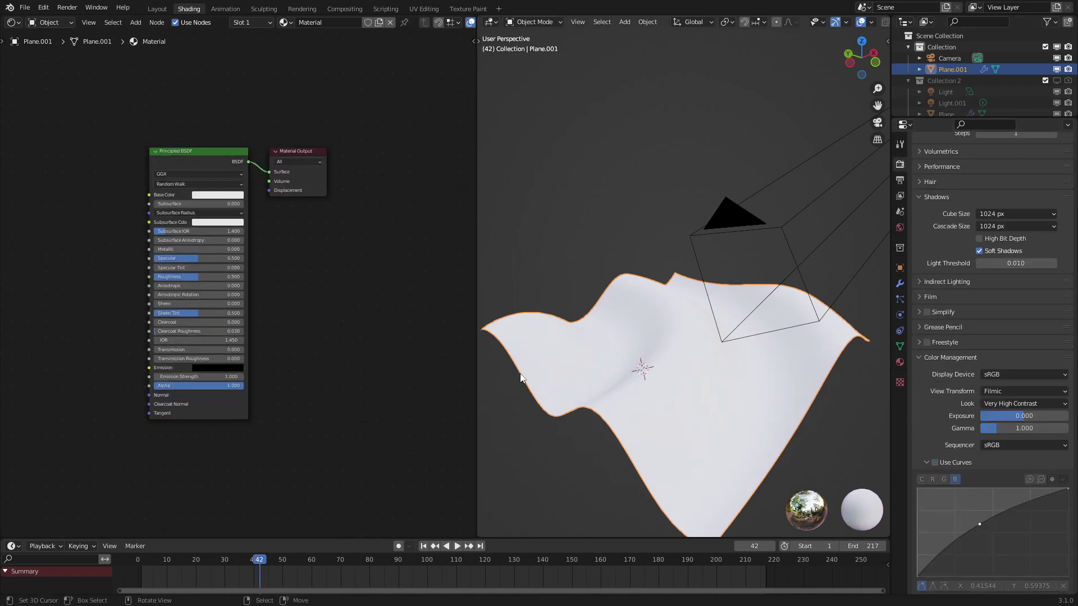
Set the Principled BSDF's Metallic to 1.000 and its Roughness to 0.300
middle_click_drag(95, 152, 199, 221)
scroll(313, 256, "up", 2)
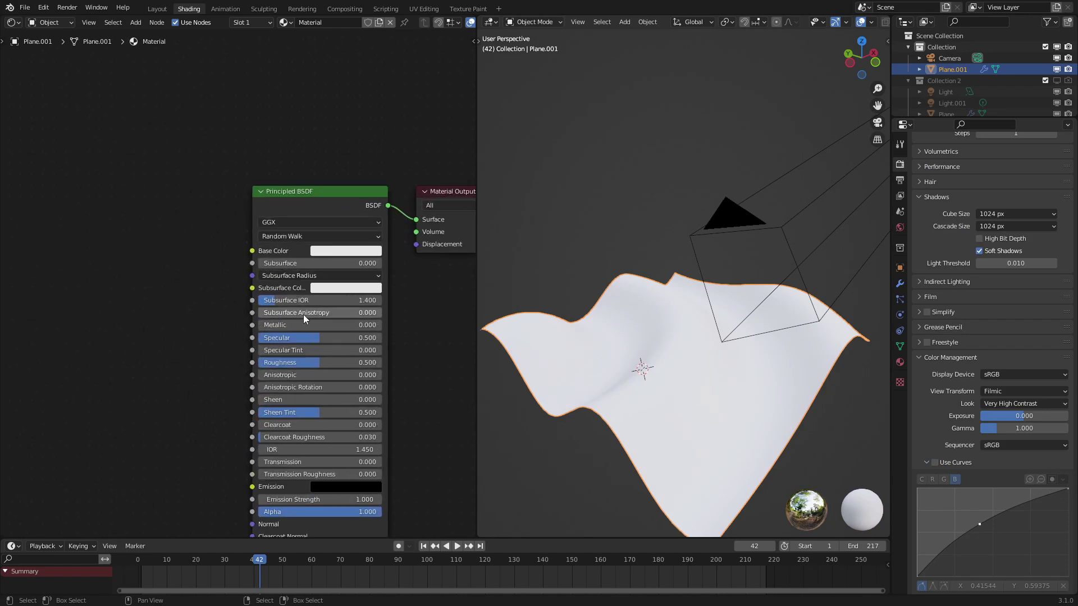
middle_click_drag(592, 275, 619, 247)
scroll(619, 247, "up", 4)
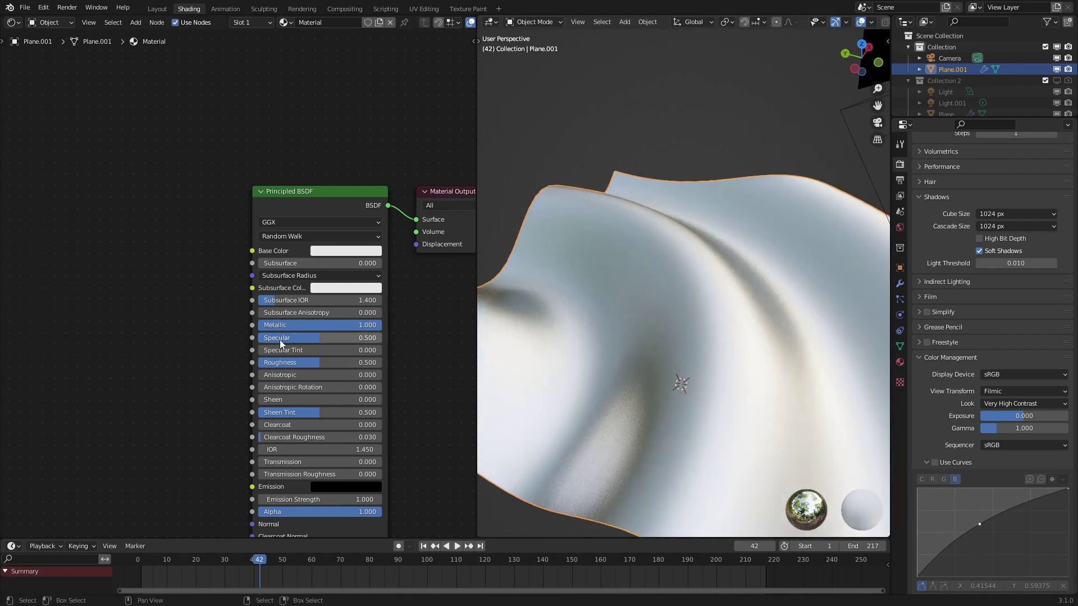
left_click_drag(305, 362, 291, 362, "ctrl")
scroll(653, 260, "down", 4)
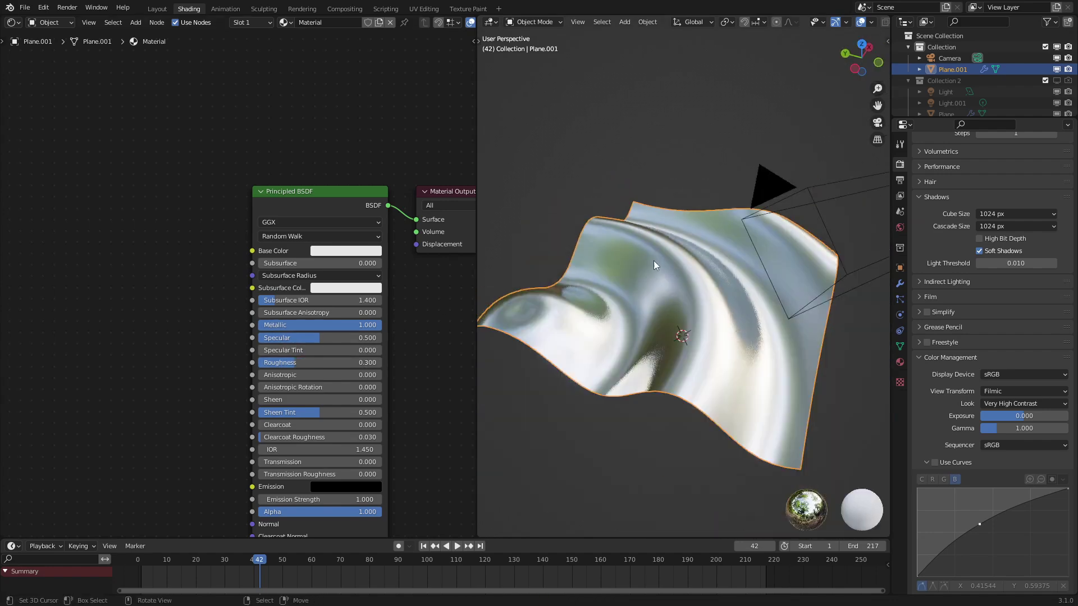
middle_click_drag(654, 261, 628, 271)
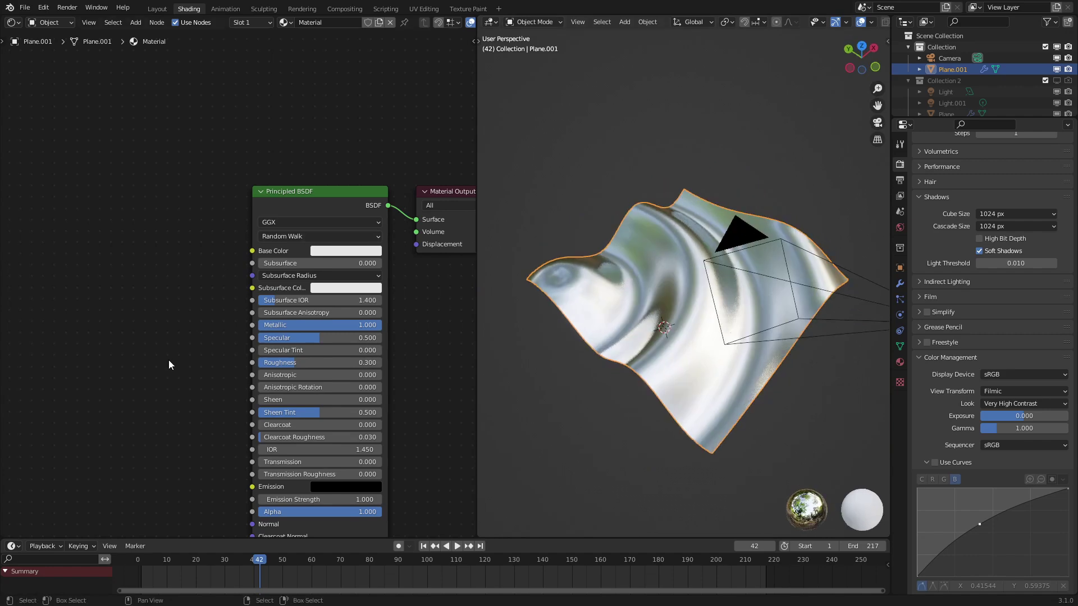
Add a Voronoi Texture node in front of the Principled BSDF and set its dimensions to 2D
middle_click_drag(180, 360, 234, 193)
key("shift")
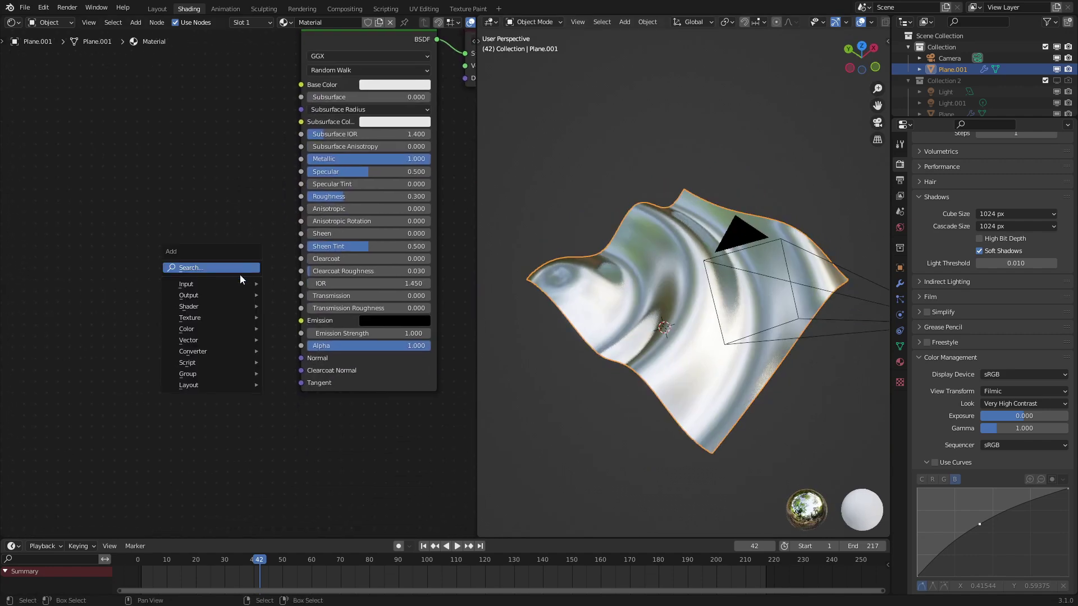
mouse_move(247, 318)
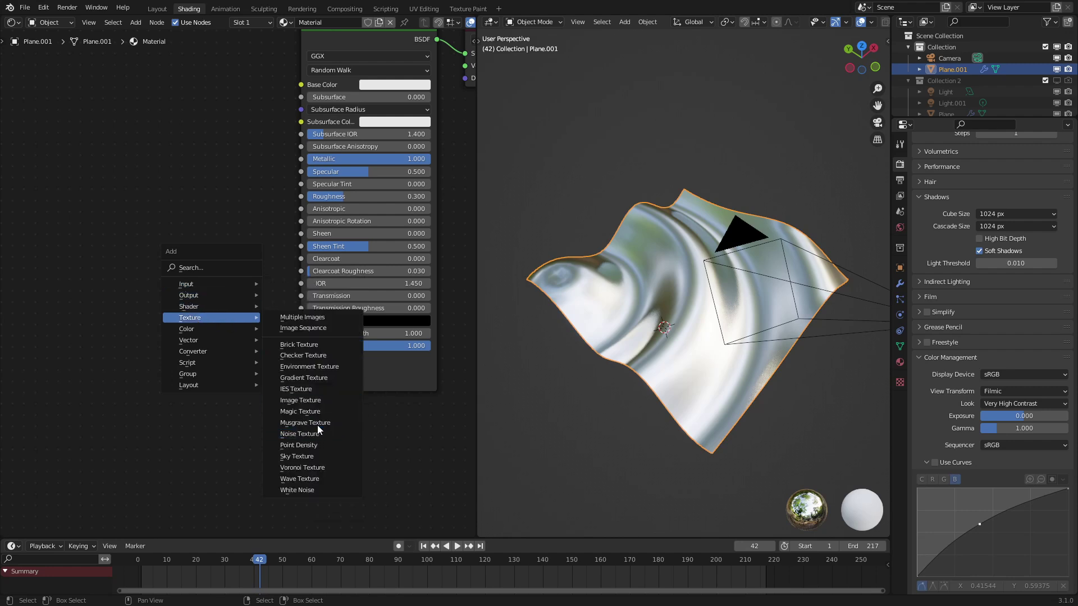
left_click(321, 471)
left_click(90, 312)
middle_click_drag(156, 372, 259, 321)
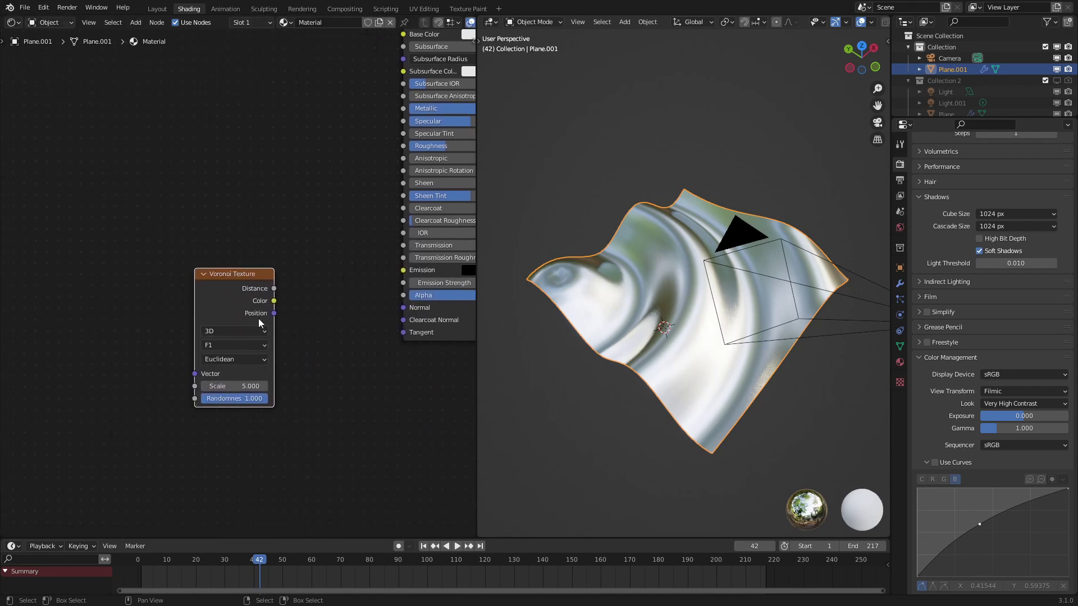
left_click(226, 332)
left_click(226, 332)
Add a UV Map node and place it in front of the Voronoi Texture node
key("shift+a")
mouse_move(198, 197)
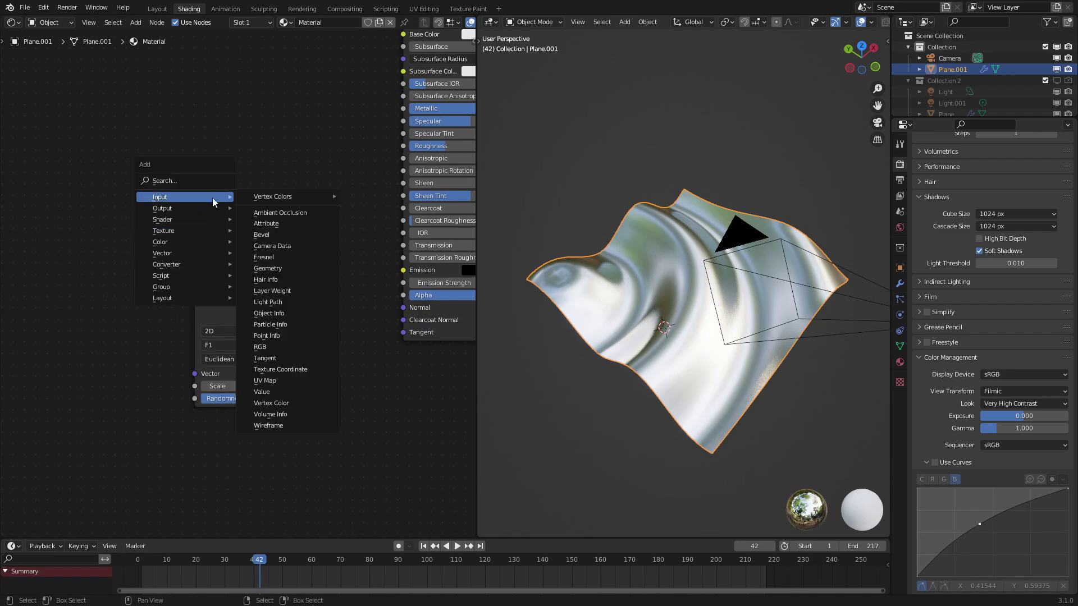
left_click(264, 381)
left_click(92, 355)
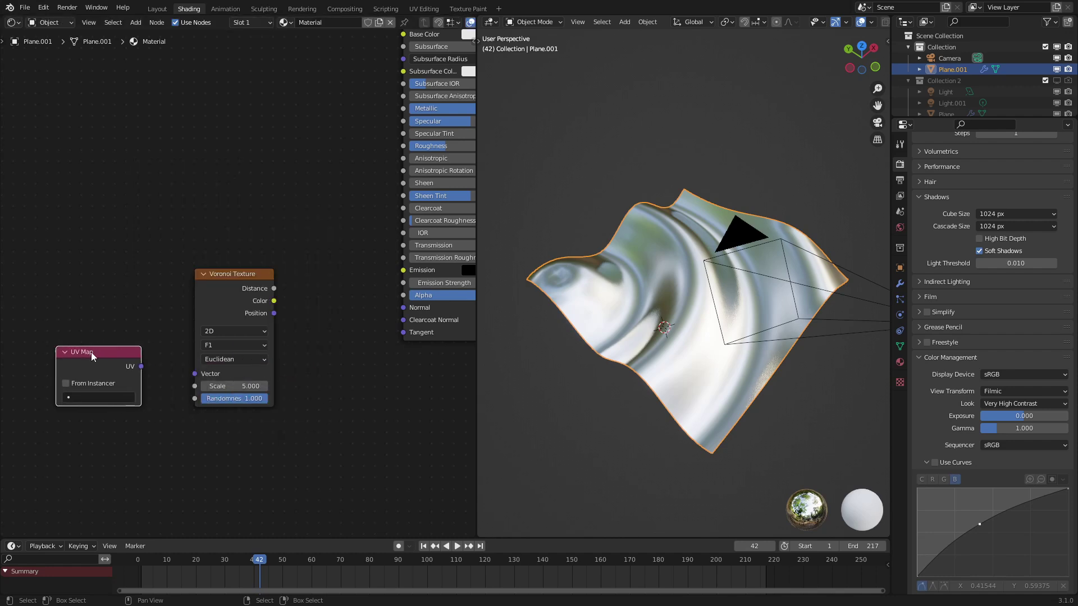
Connect the UV Map output to the Voronoi Texture's Vector input and preview the texture's Color output on the plane
left_click_drag(144, 373, 195, 374)
left_click(230, 318, "ctrl+shift")
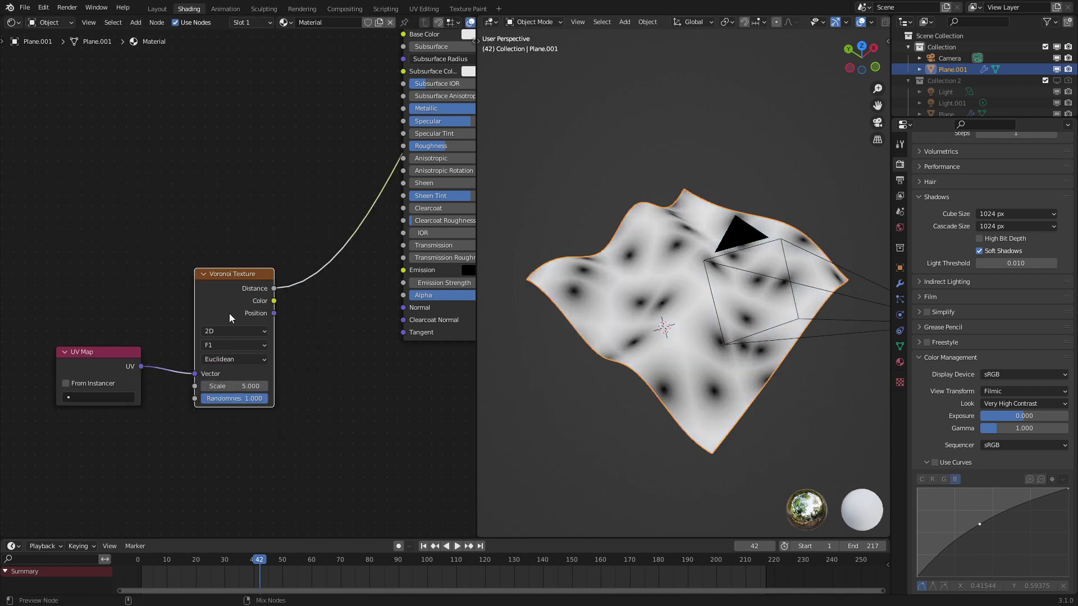
scroll(581, 298, "up", 2)
middle_click_drag(581, 298, 607, 301)
scroll(238, 384, "up", 1)
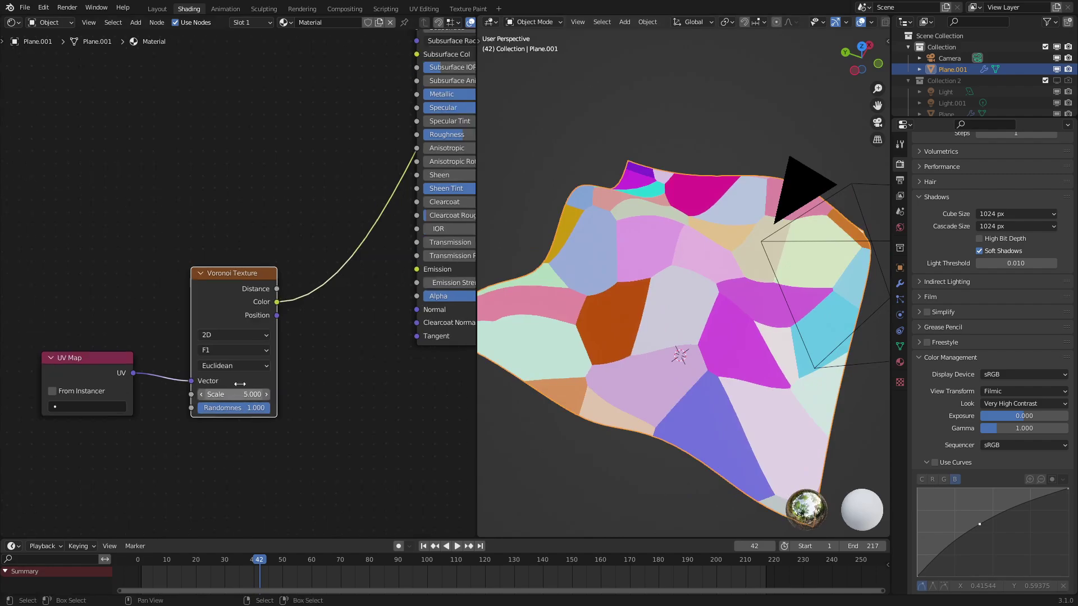
Set the Voronoi Texture's Scale to 300 and check the cell size on the plane
left_click(240, 392)
key("Return")
scroll(729, 327, "up", 1)
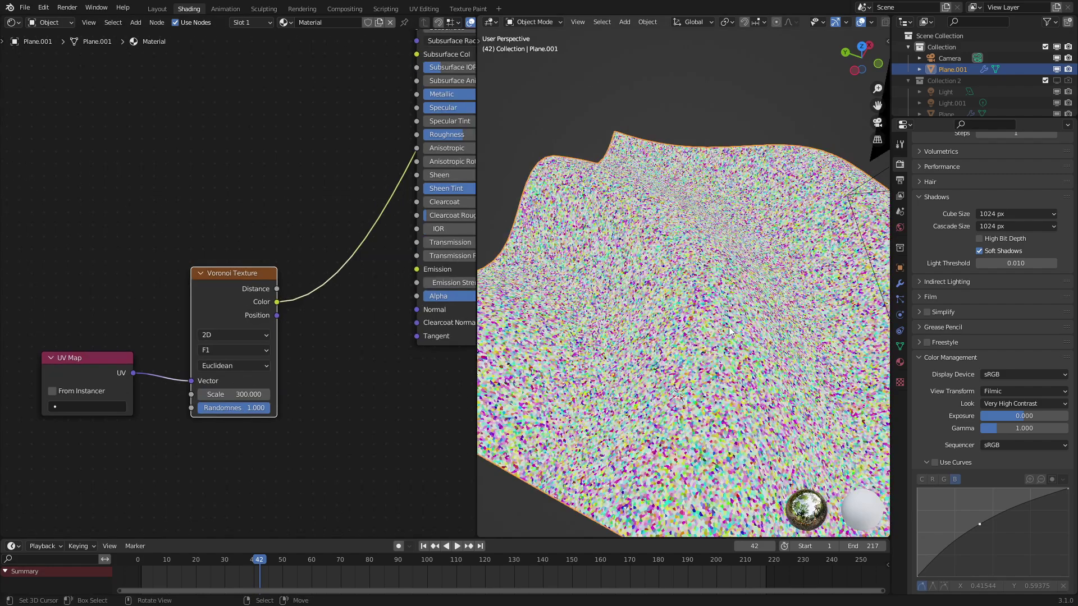
mouse_move(729, 327)
middle_mouse_down()
mouse_move(752, 337)
mouse_move(732, 344)
mouse_move(731, 333)
middle_mouse_up()
scroll(730, 340, "up", 2)
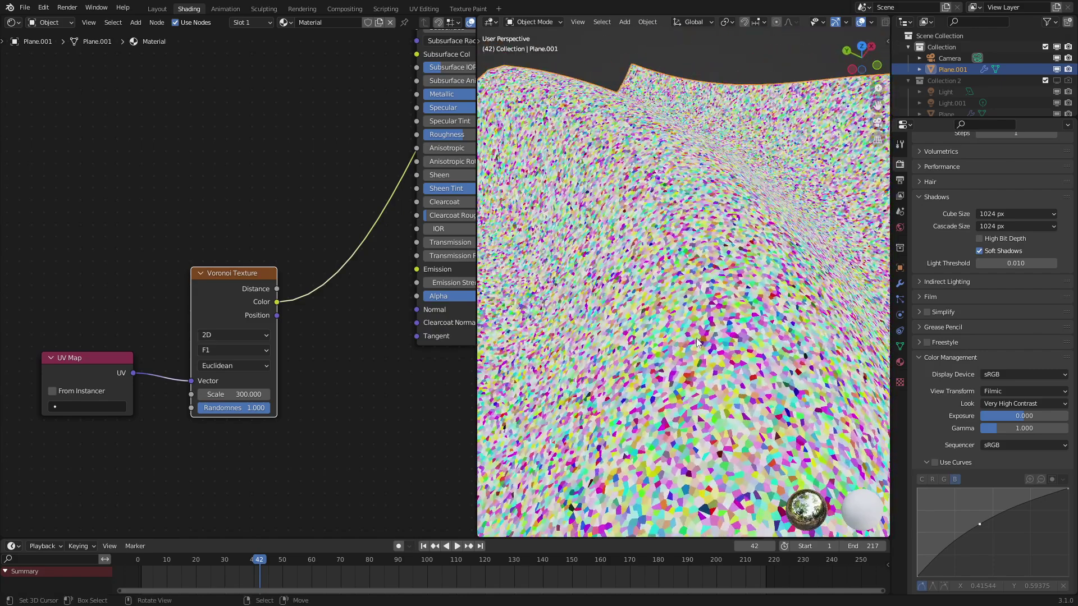
scroll(97, 318, "down", 1)
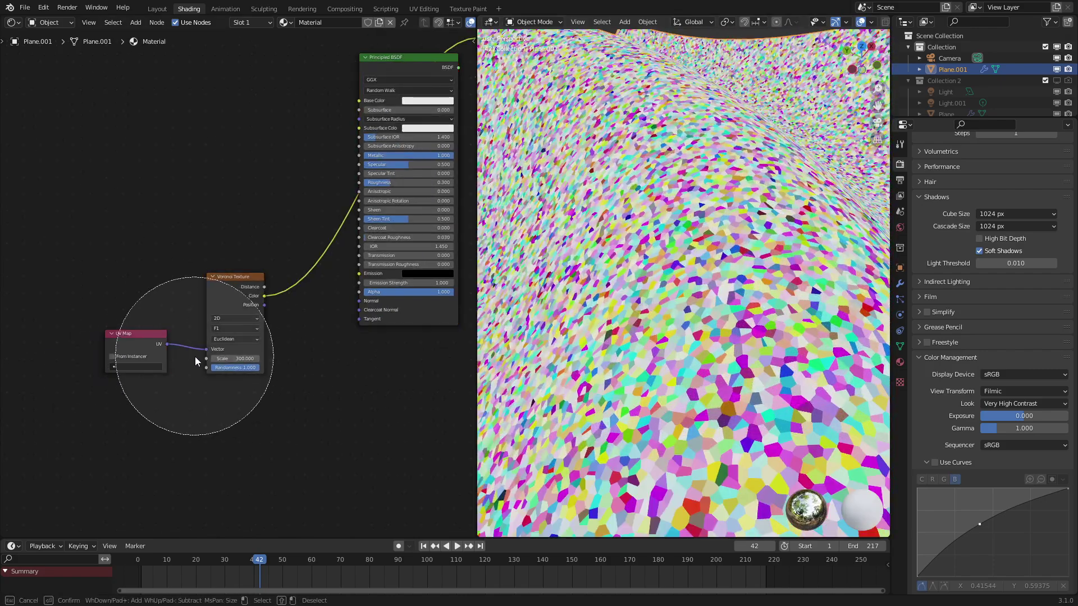
Shift the UV Map and Voronoi Texture nodes to make room and add a Geometry node above them
scroll(163, 351, "down", 1)
middle_click_drag(171, 280, 190, 293)
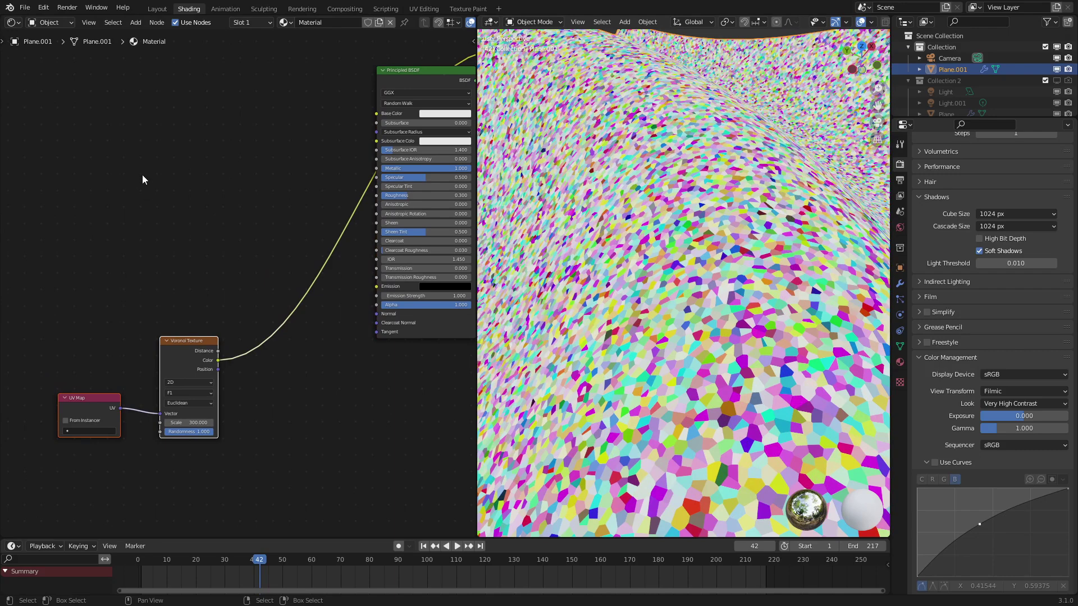
key("shift+a")
mouse_move(130, 169)
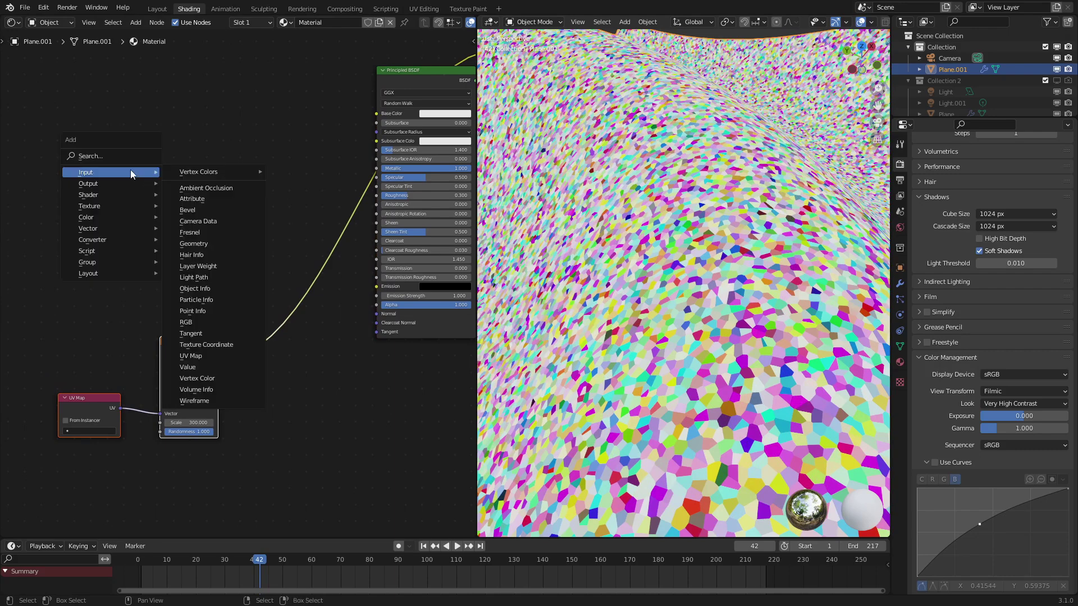
left_click(210, 245)
left_click(78, 248)
scroll(78, 247, "up", 2)
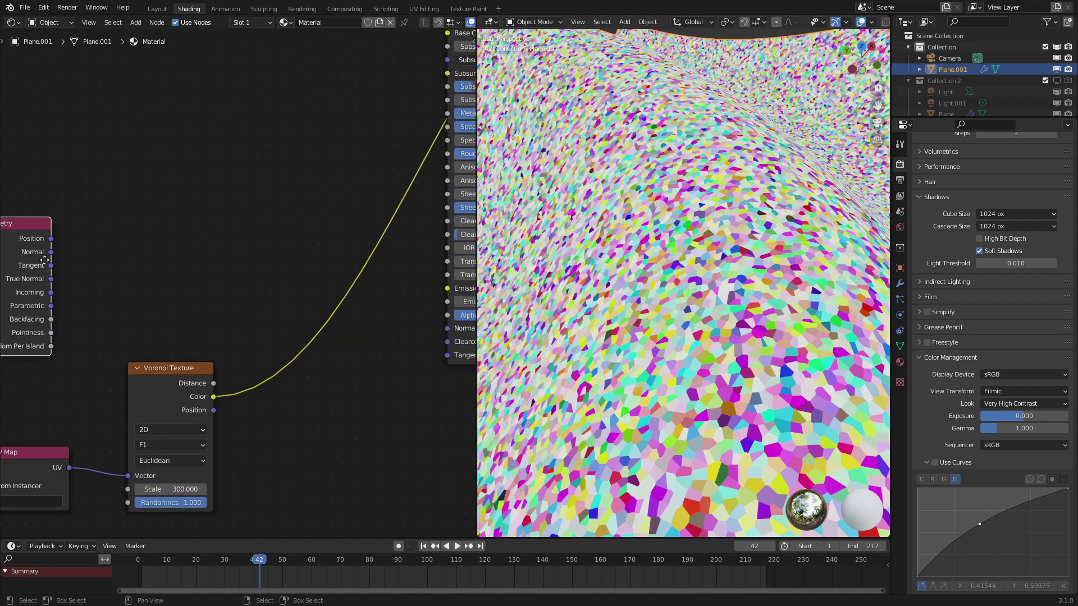
middle_click_drag(44, 260, 63, 264)
Add a MixRGB node above the Voronoi Texture and connect the Geometry node's Normal to its Color1 input
key("shift+a")
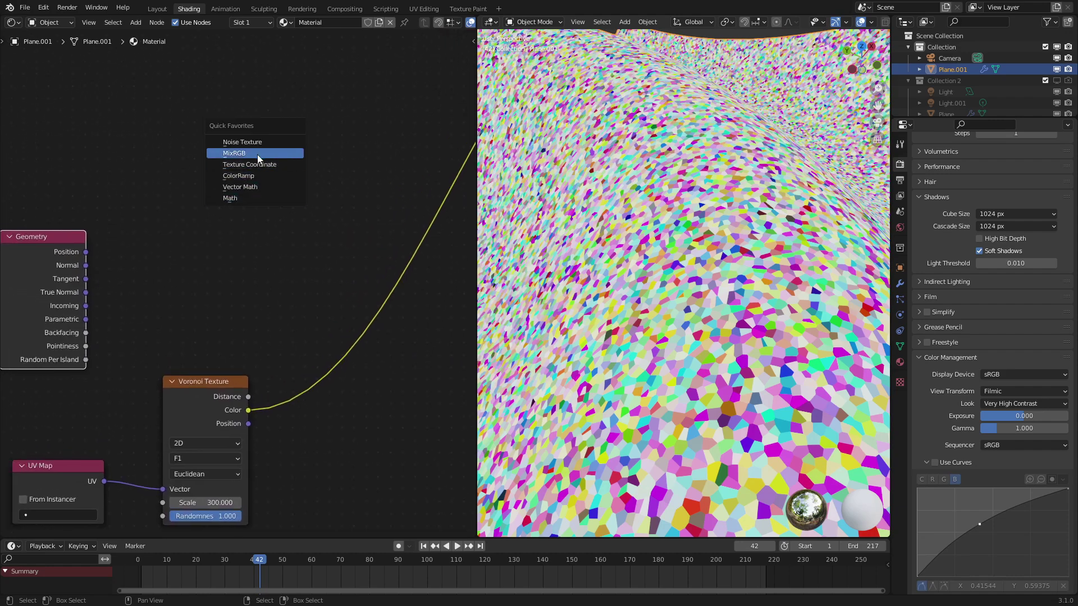
left_click(257, 154)
left_click(254, 175)
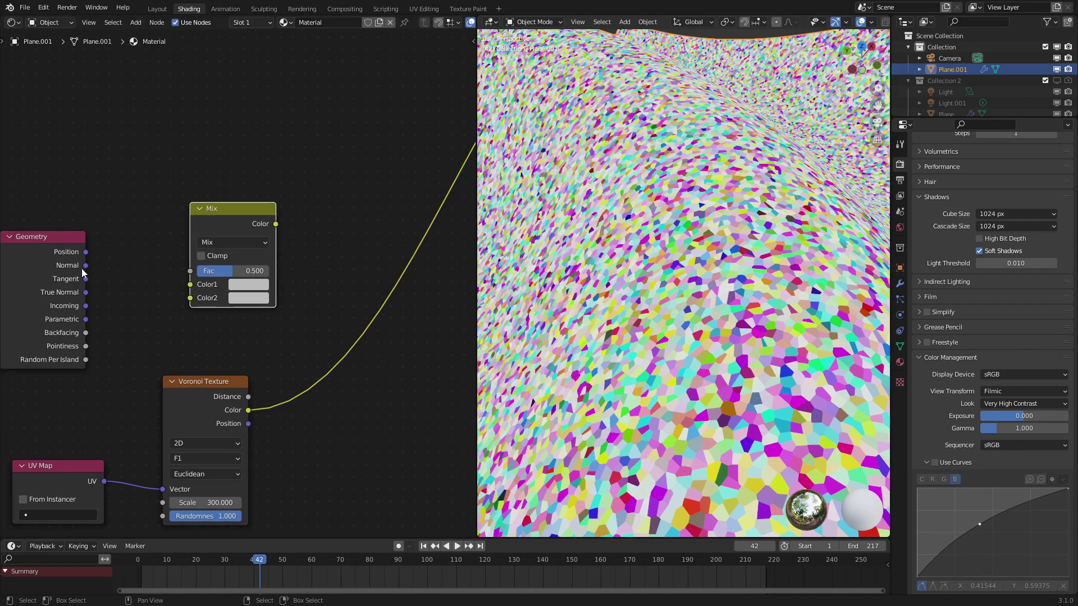
left_click_drag(85, 266, 190, 284)
scroll(76, 288, "left", 5, "ctrl")
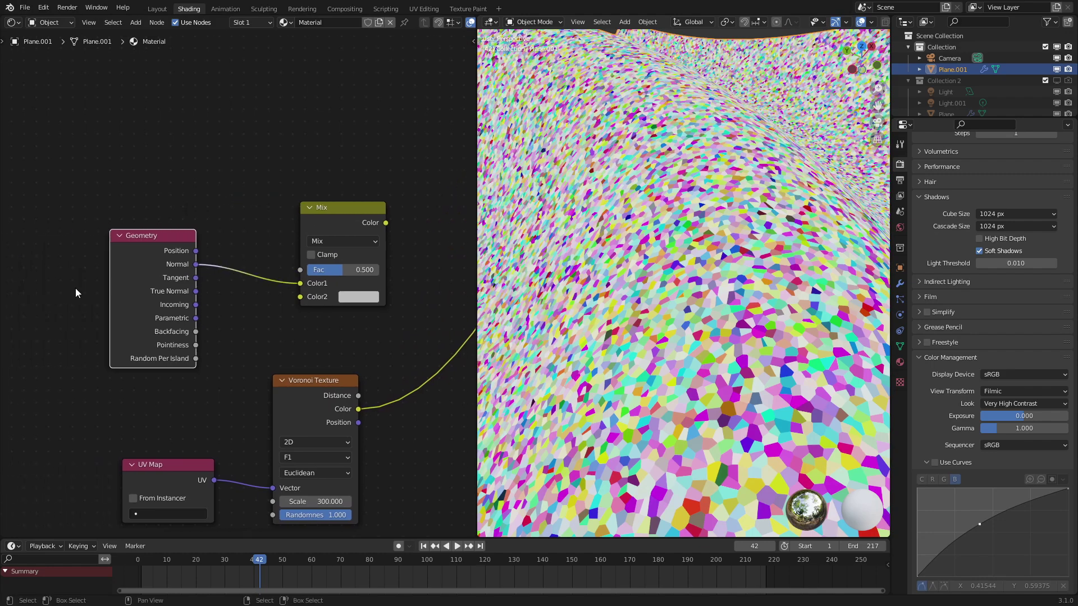
Hide the Geometry node's unused sockets and line the node up with the Mix node
key("ctrl+h")
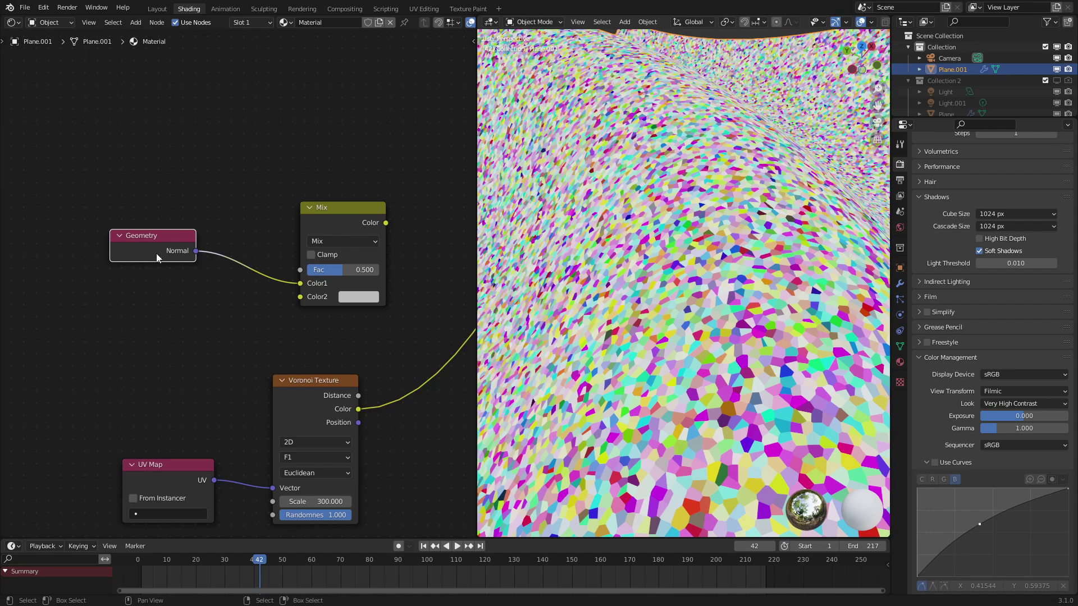
left_click_drag(152, 254, 160, 288)
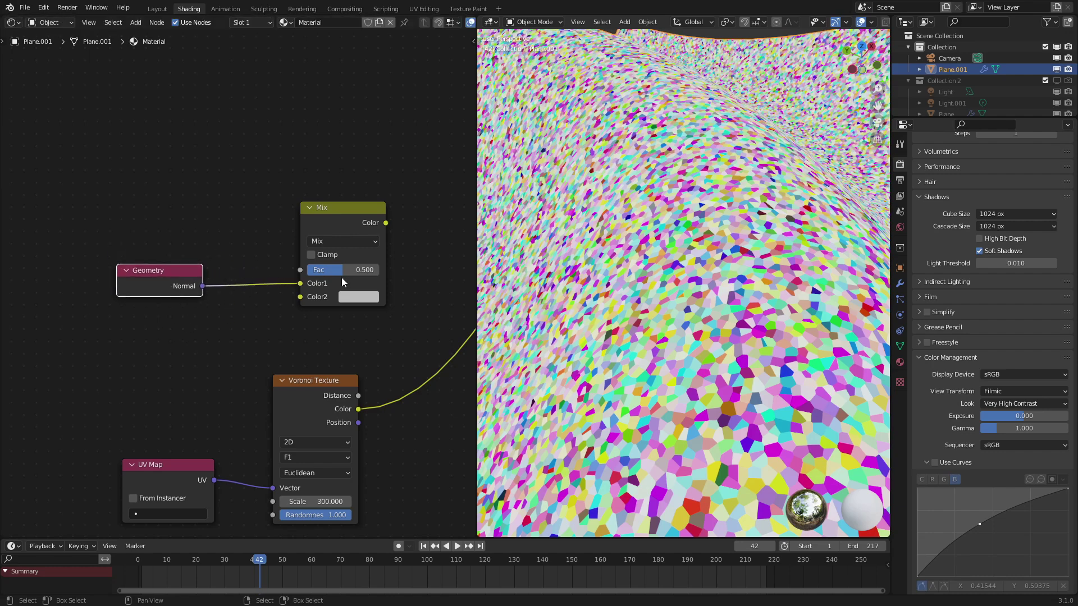
middle_click_drag(342, 278, 285, 281)
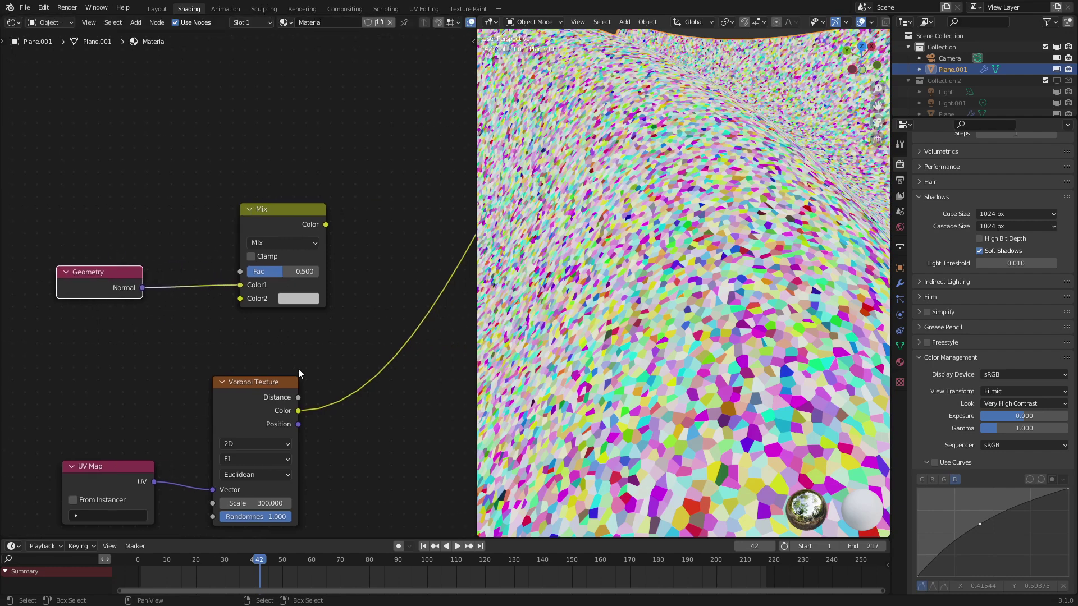
Connect the Voronoi Texture's Color to the Mix node's Color2 input and set the blending mode to Linear Light
left_click_drag(298, 410, 241, 298)
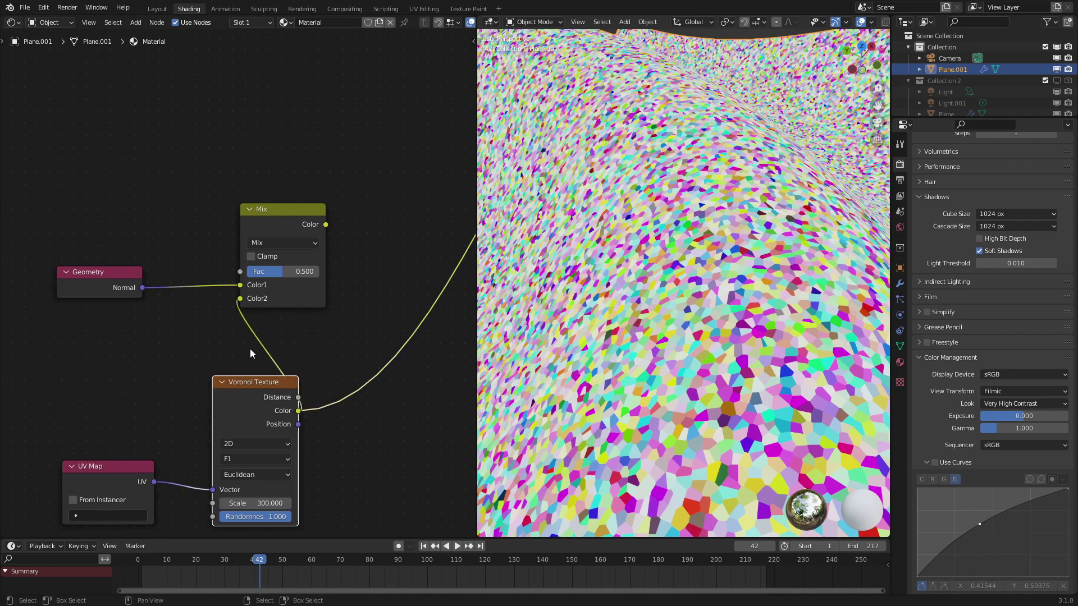
left_click(290, 242)
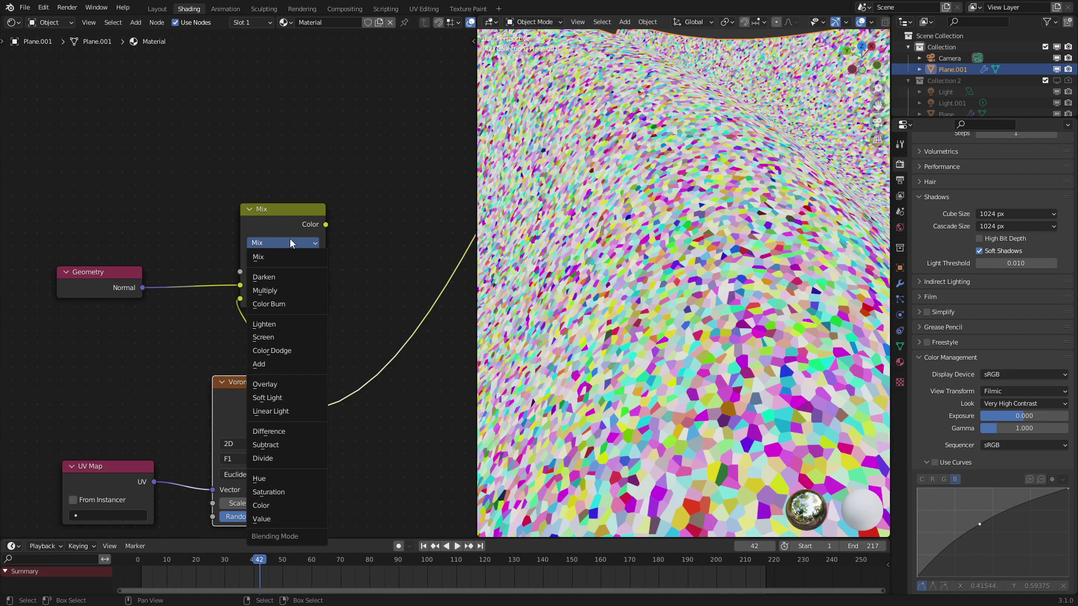
left_click(295, 410)
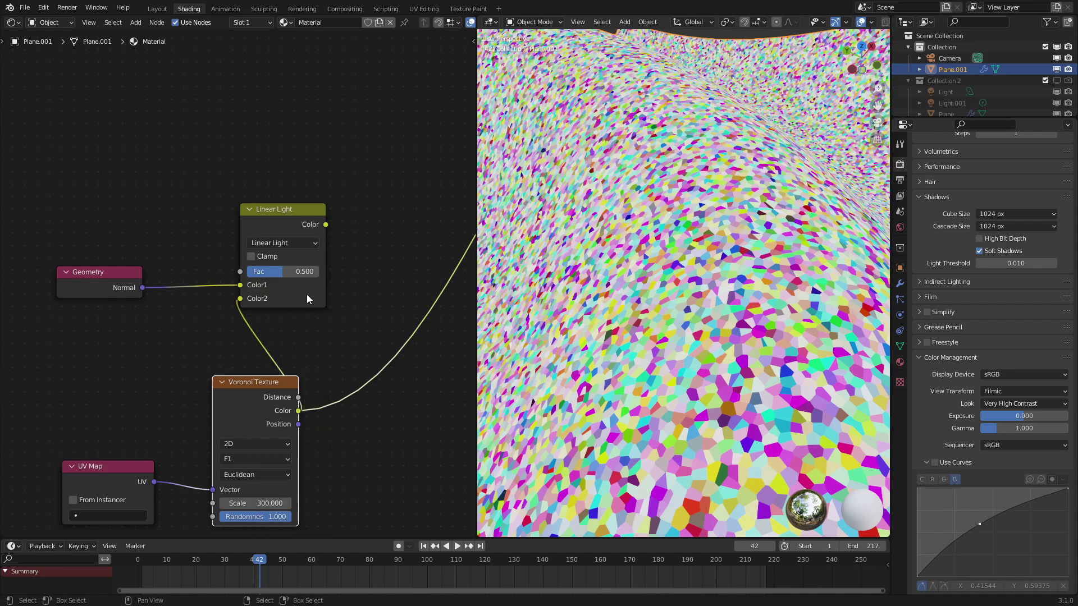
Preview the Linear Light node on the plane and set its Fac to 0.300
left_click(295, 211, "ctrl+shift")
left_click_drag(303, 270, 331, 272)
key("space")
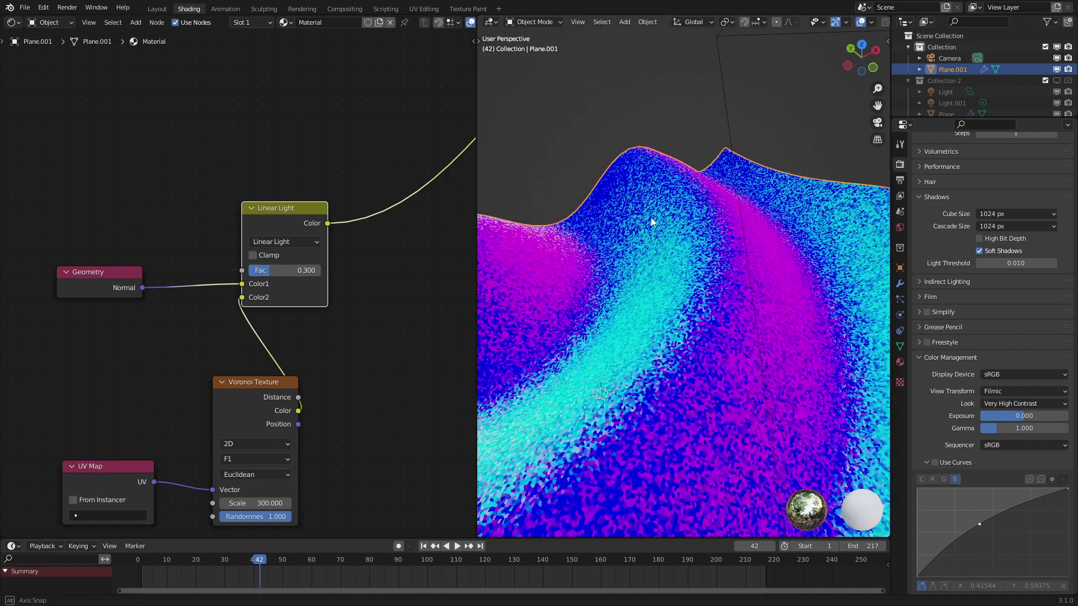
Connect the Linear Light color to the Principled BSDF's Normal input, tidy the texture nodes and output the Principled BSDF to the material again
middle_click_drag(296, 227, 136, 288)
left_click_drag(122, 285, 334, 345)
key("Home")
key("c")
left_click_drag(81, 371, 73, 342)
right_click(73, 342)
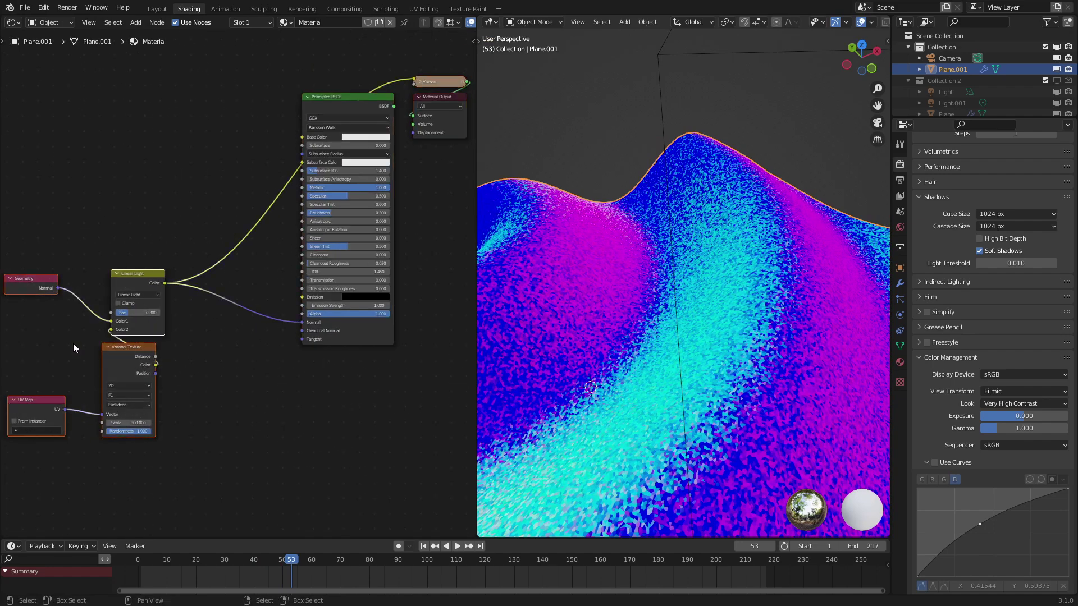
key("g")
left_click(158, 364)
left_click(353, 102, "ctrl+shift")
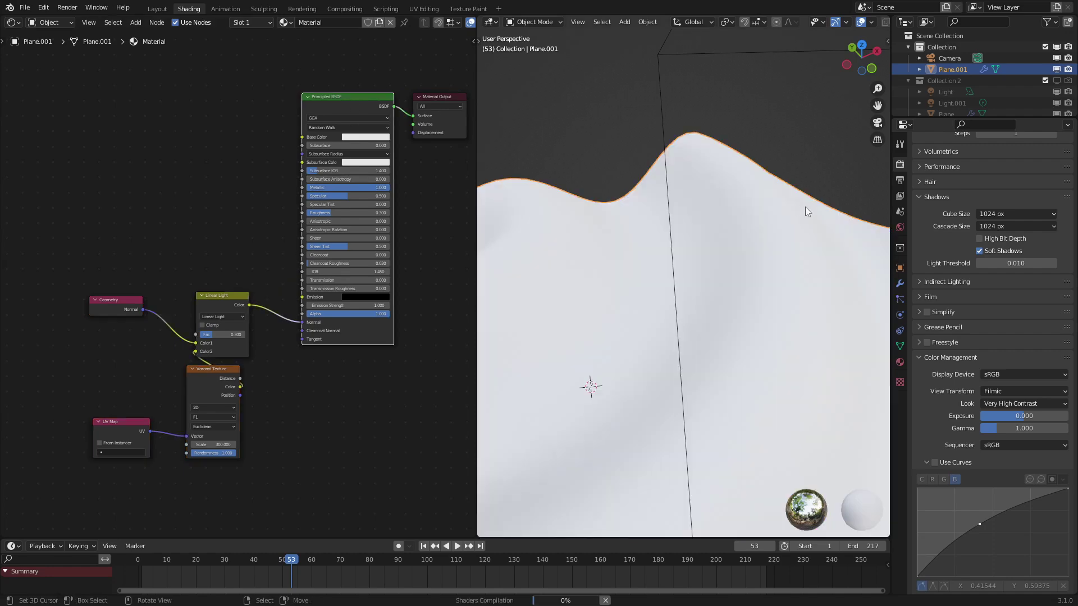
middle_click_drag(807, 202, 758, 253)
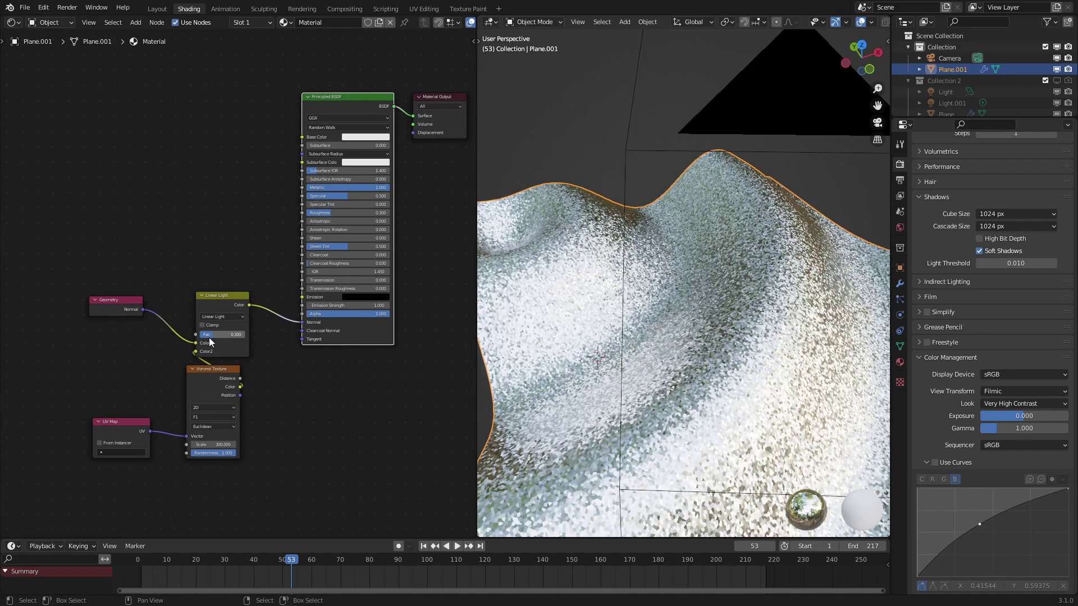
Change the Principled BSDF's Base Color to a saturated crimson pink
left_click_drag(209, 336, 214, 335, "ctrl")
middle_click_drag(307, 164, 265, 285)
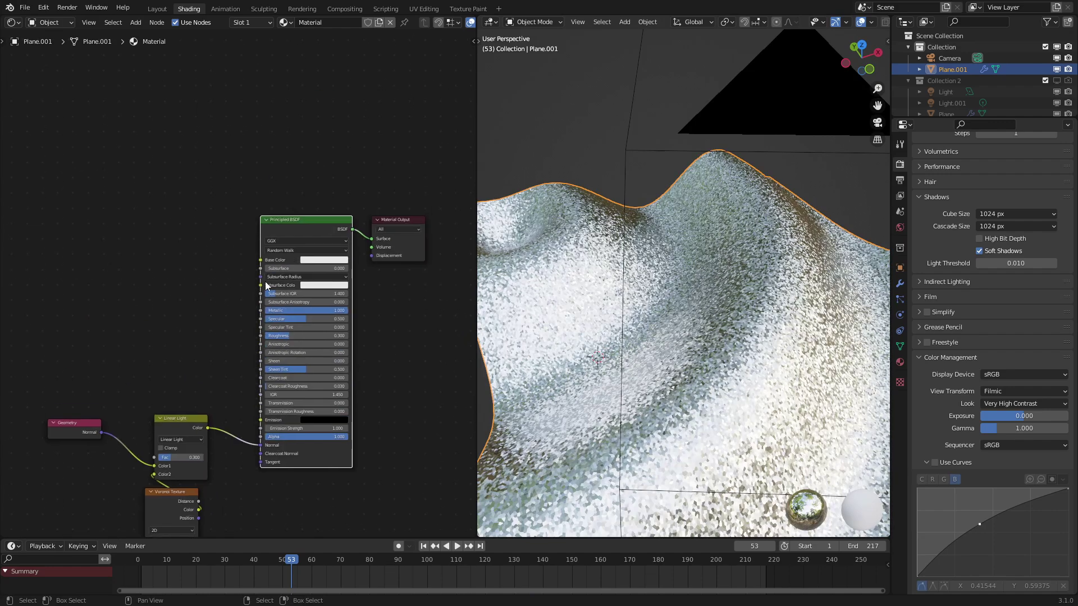
scroll(265, 285, "up", 5)
left_click(363, 248)
mouse_move(375, 137)
left_mouse_down()
mouse_move(379, 164)
mouse_move(387, 161)
left_mouse_up()
scroll(683, 211, "down", 4)
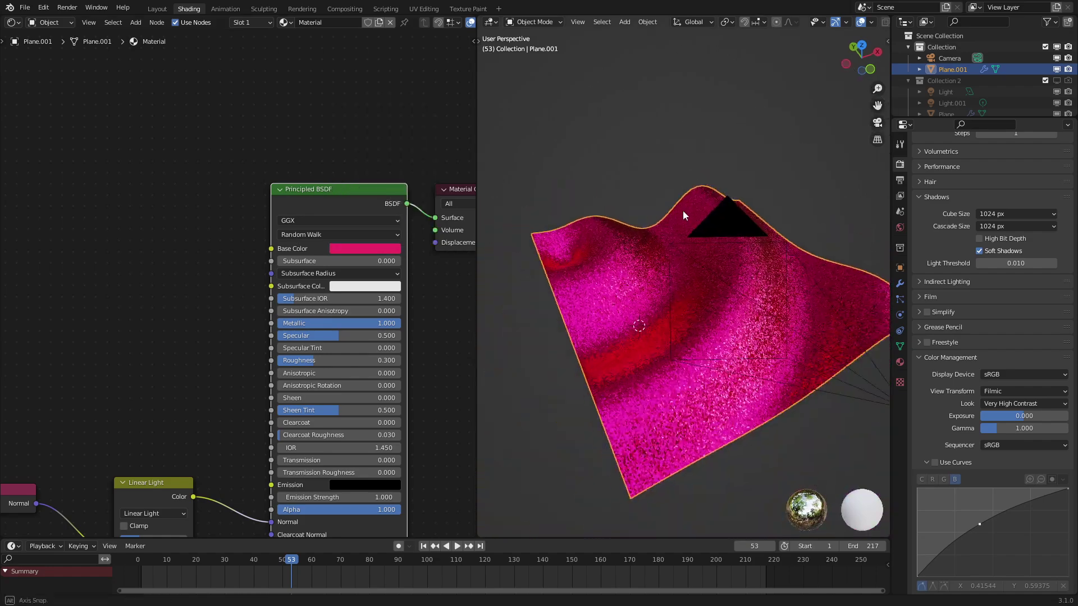
Play the animation briefly and inspect the pink glitter surface from several angles and distances
middle_click_drag(683, 211, 722, 211)
scroll(689, 209, "up", 1)
key("space")
key("space")
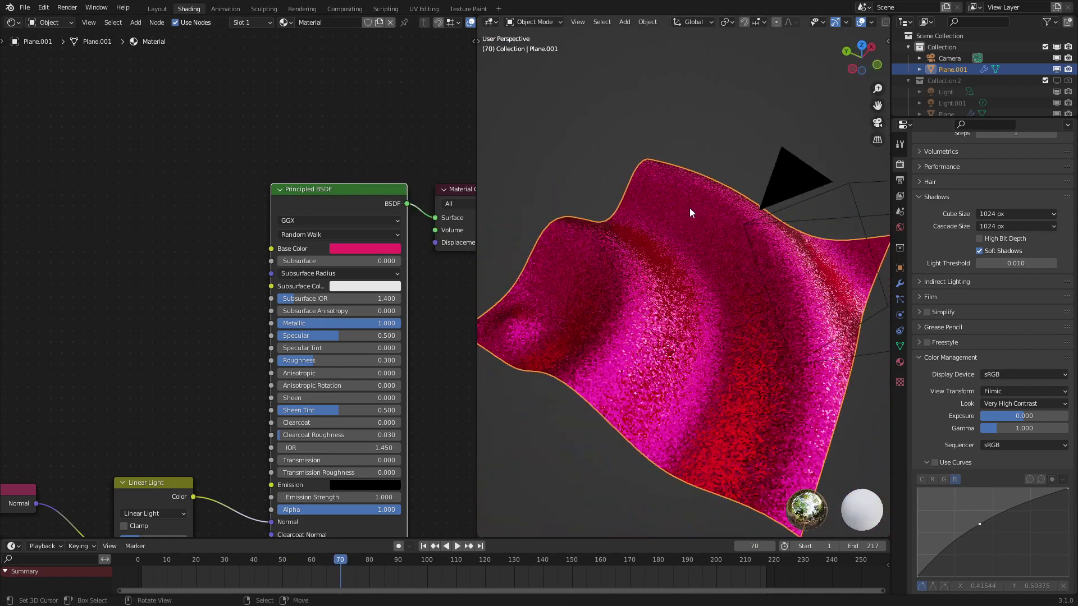
scroll(690, 208, "up", 3)
middle_click_drag(750, 227, 662, 200)
scroll(662, 200, "down", 4)
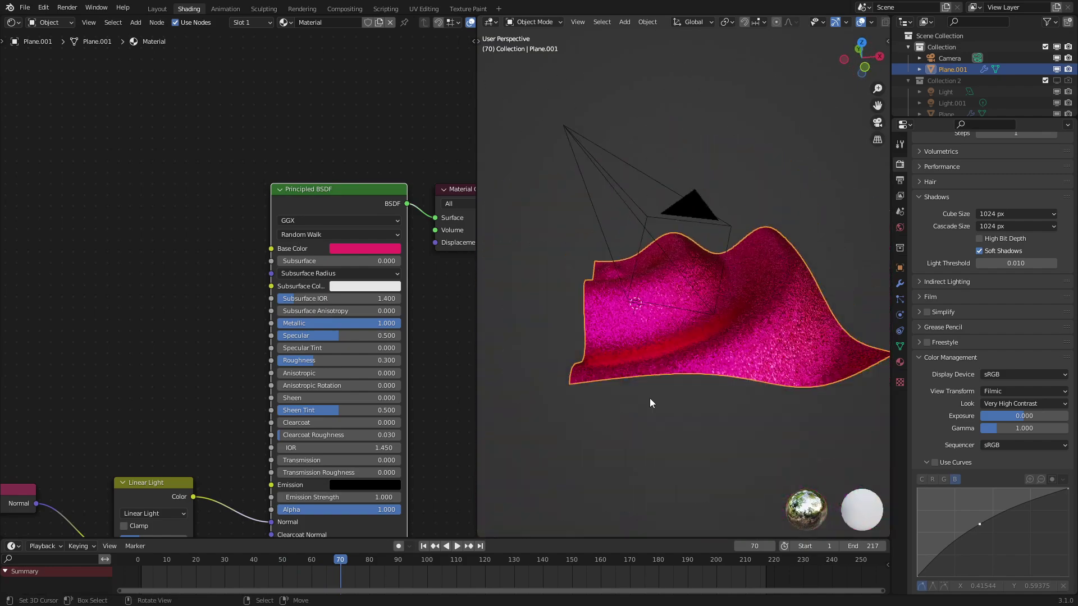
Switch the viewport to rendered shading, add a point light and move it over the wave surface
key("z")
middle_click_drag(708, 244, 720, 265)
key("shift+a")
mouse_move(674, 406)
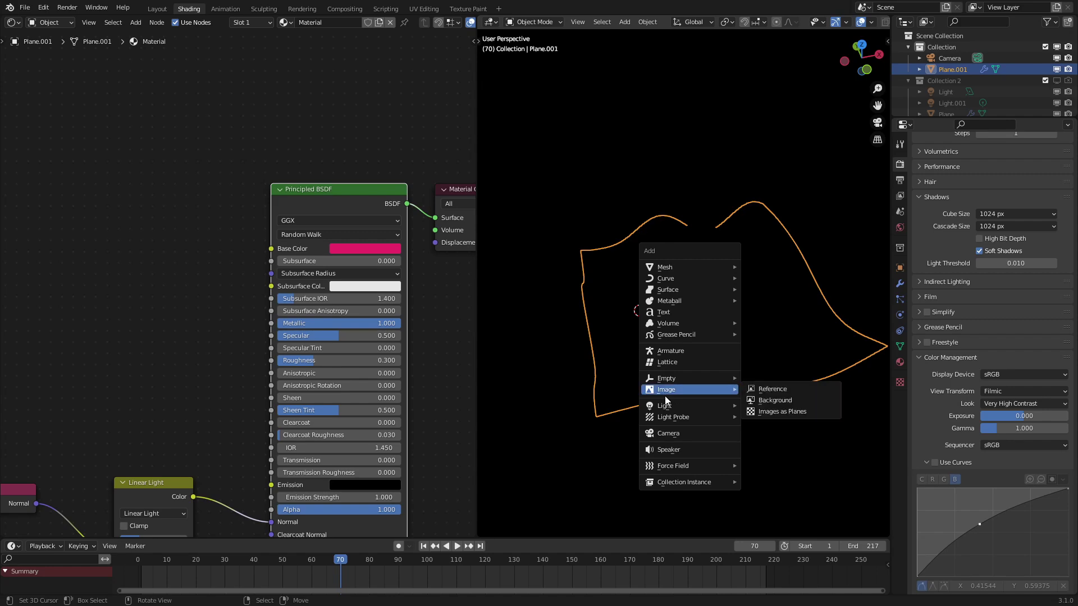
left_click(772, 409)
middle_click_drag(759, 373, 533, 306)
key("g")
left_click(732, 298)
Reposition the point light above the wave, using the camera view to judge where its light falls
middle_click_drag(733, 298, 741, 322)
key("KP_0")
key("g")
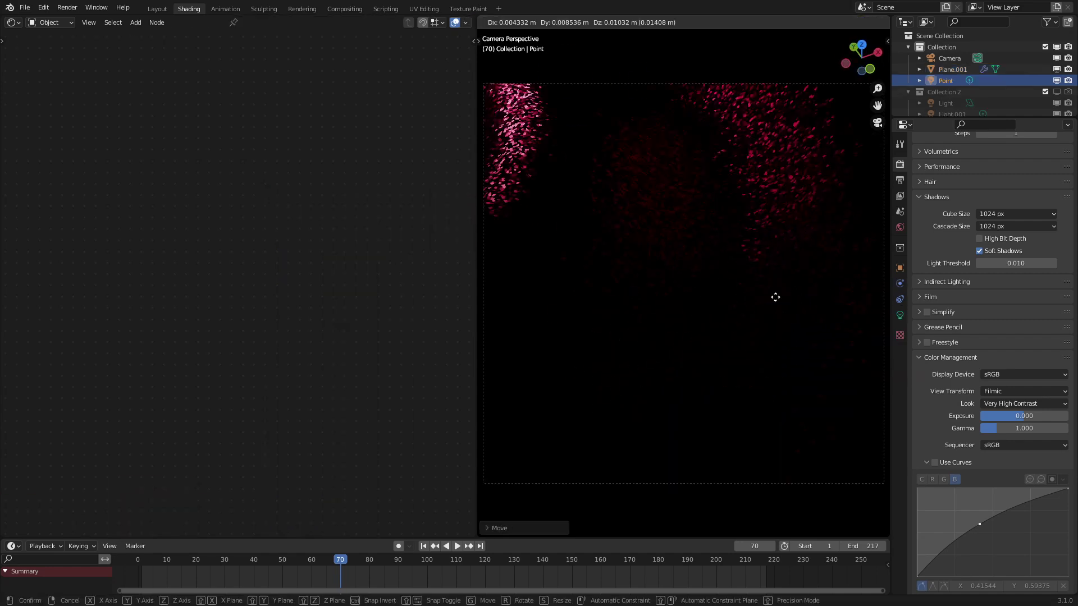
left_click(641, 289)
middle_click_drag(643, 289, 570, 260)
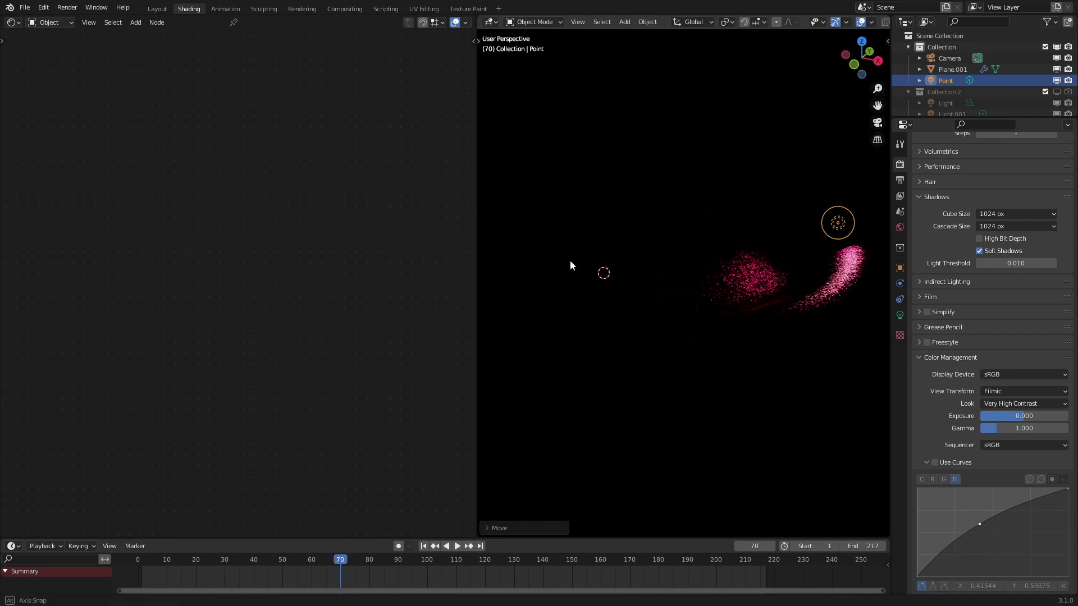
middle_click_drag(789, 283, 813, 285)
key("g")
left_click(730, 277)
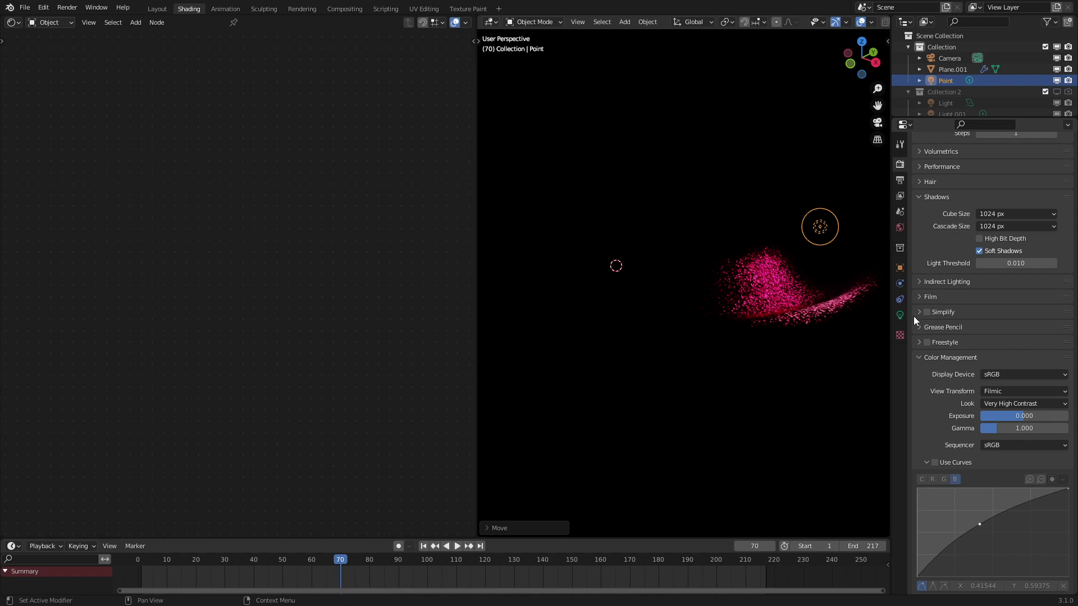
Set the point light's Power to 1000 W and view the result through the camera
left_click(900, 315)
left_click(997, 237)
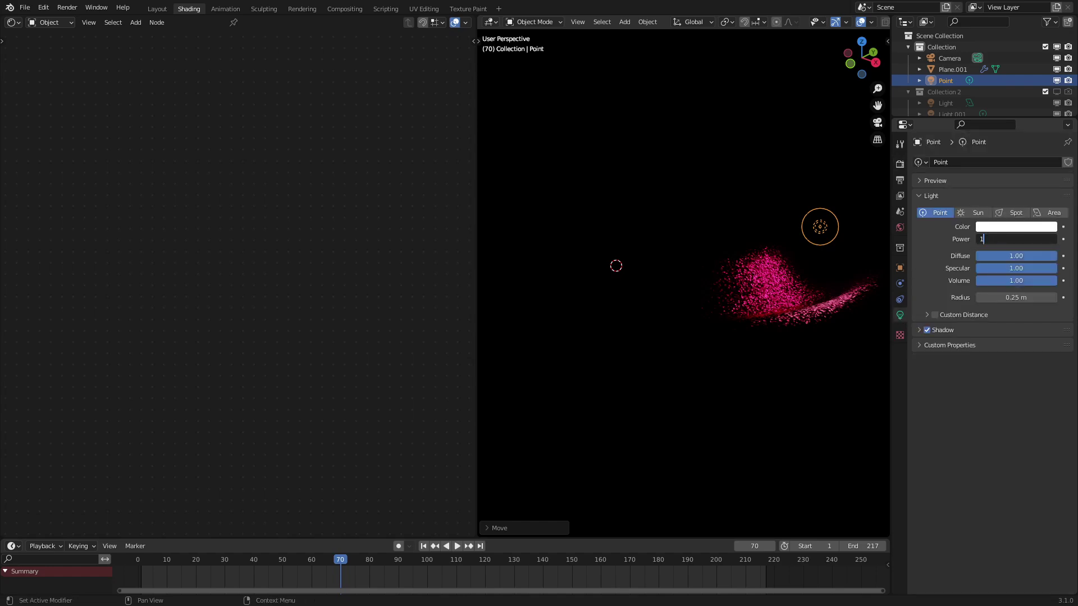
type("1000")
key("Return")
key("KP_0")
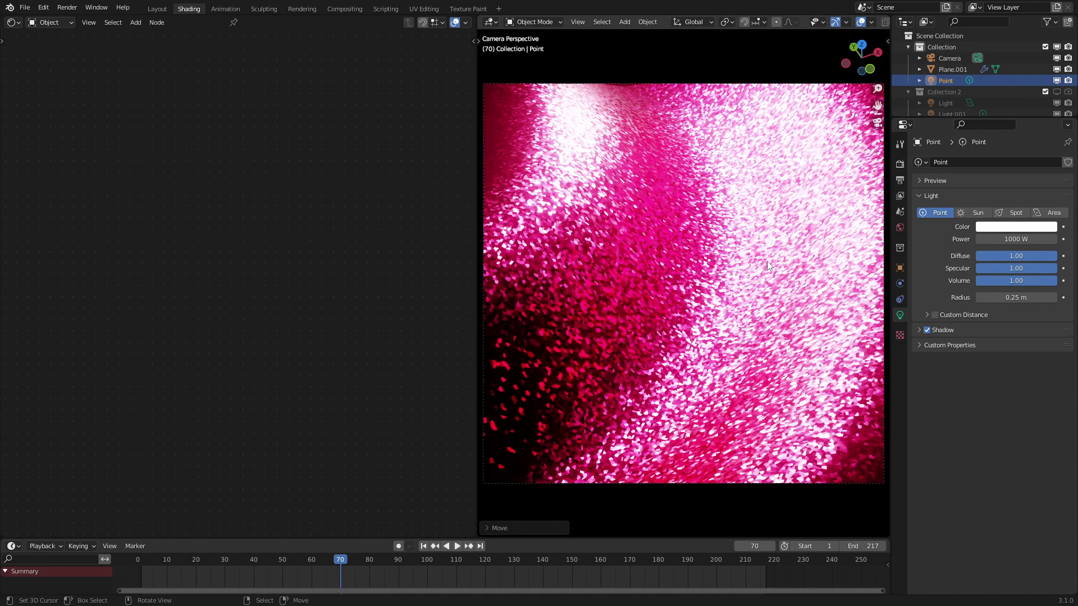
Select the wave plane and switch the node editor from shader nodes to its geometry nodes
left_click(655, 263)
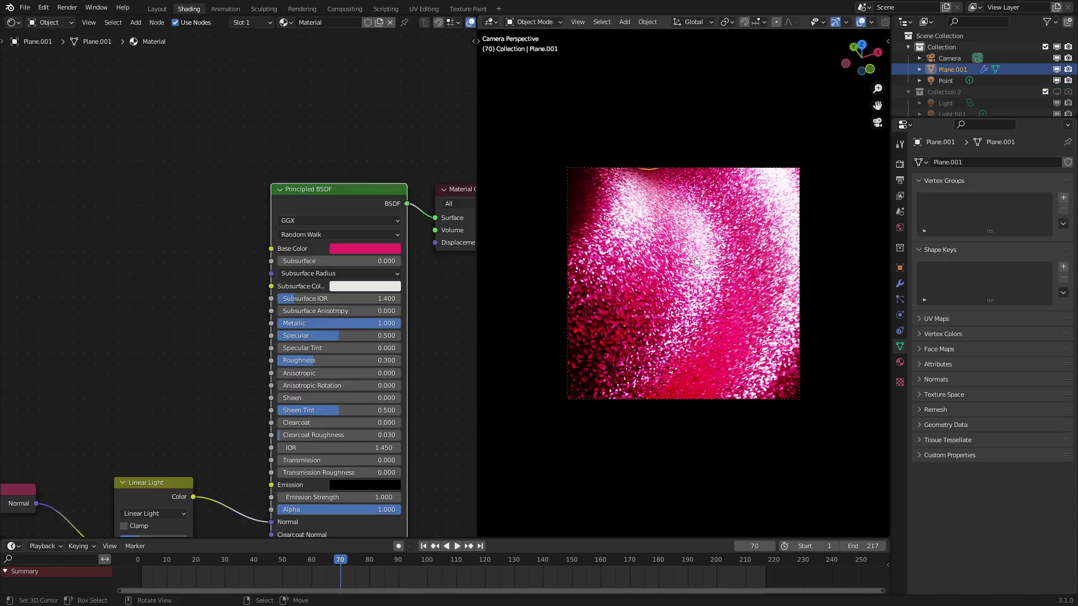
left_click(33, 23)
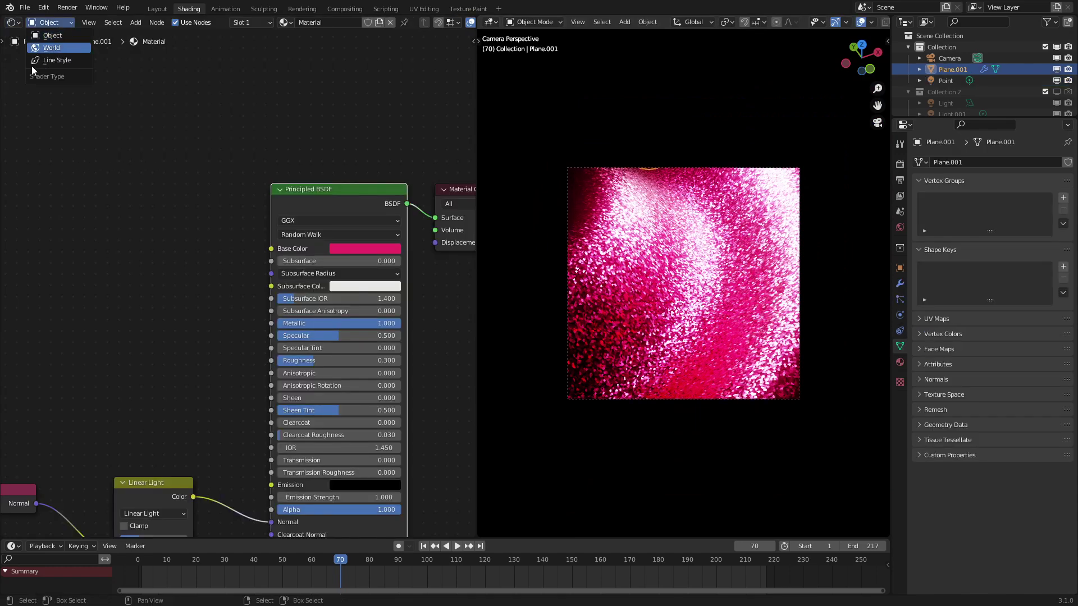
left_click(13, 24)
left_click(52, 115)
Play the animation and set the Multiply math node feeding the Sine node to 3.14159*2
scroll(180, 353, "down", 1)
key("space")
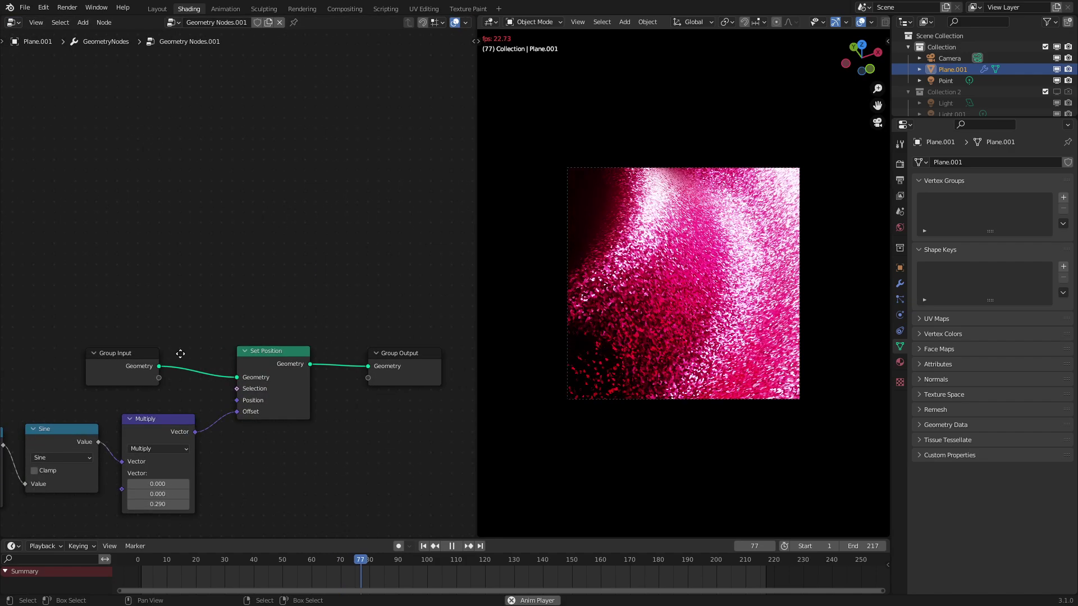
middle_click_drag(26, 445, 197, 342)
middle_click_drag(105, 401, 256, 362)
left_click(289, 353)
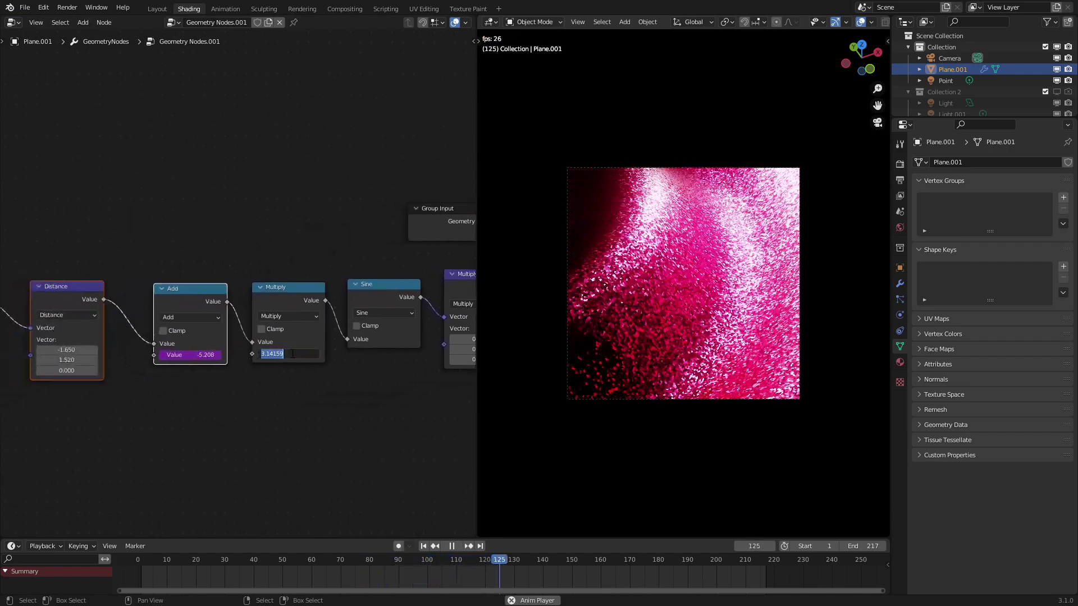
type("*2")
key("Return")
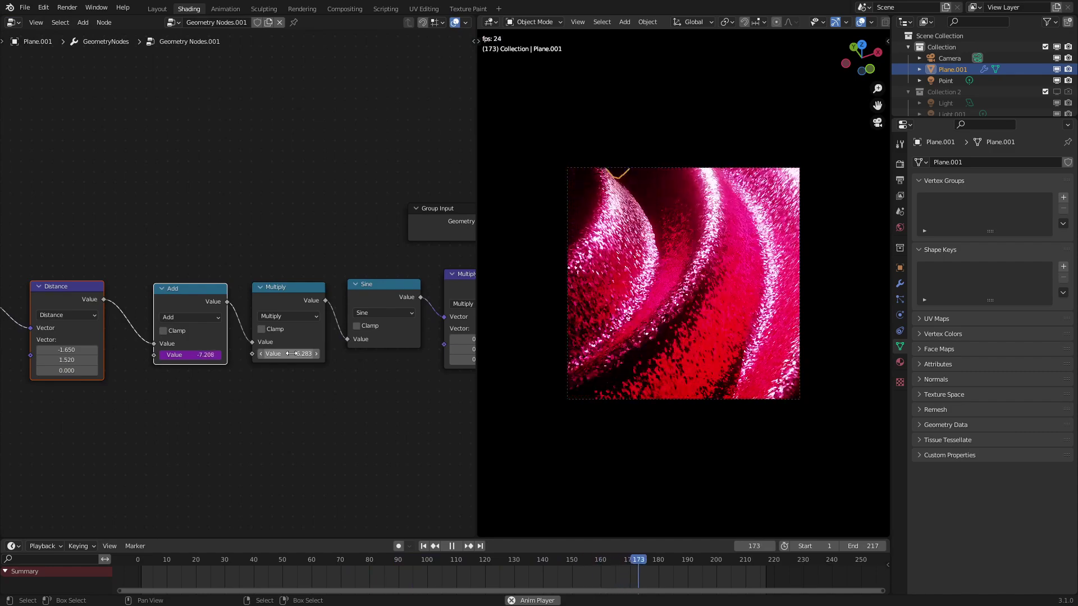
Change the Add node's driver expression to frame/-48 and play the animation to check the wave speed
key("space")
left_click(213, 354)
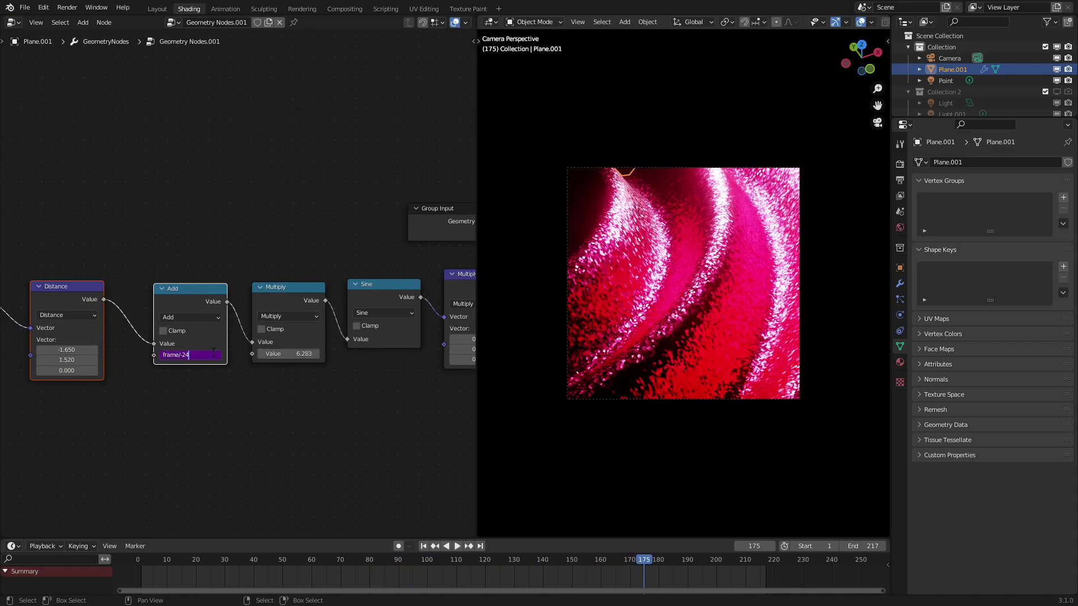
key("Return")
key("space")
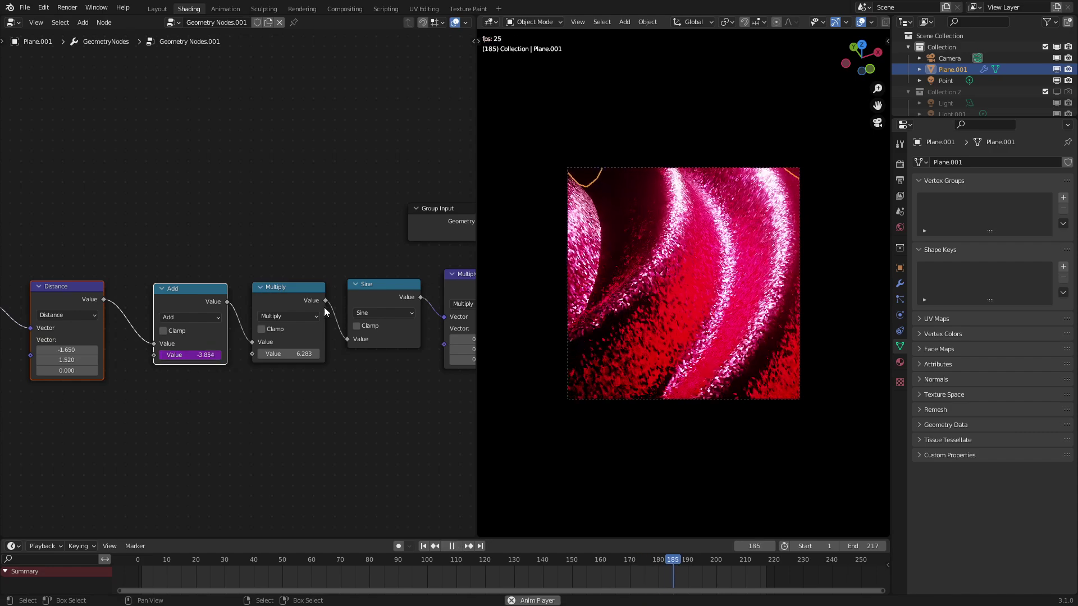
Set the Z value of the vector Multiply node feeding the Set Position offset to 0.130 and preview the animation
middle_click_drag(325, 308, 105, 339)
key("space")
left_click_drag(279, 389, 264, 388)
key("space")
scroll(524, 367, "up", 2)
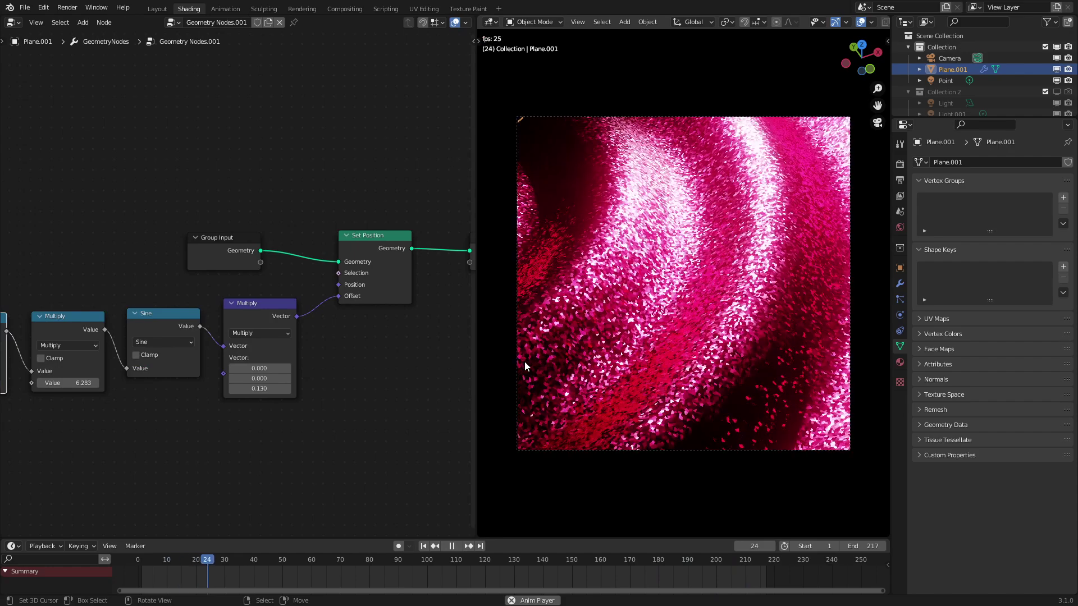
key("space")
Return the node editor to the plane's material, set the Principled BSDF Roughness to 0.200 and preview the animation
left_click(20, 25)
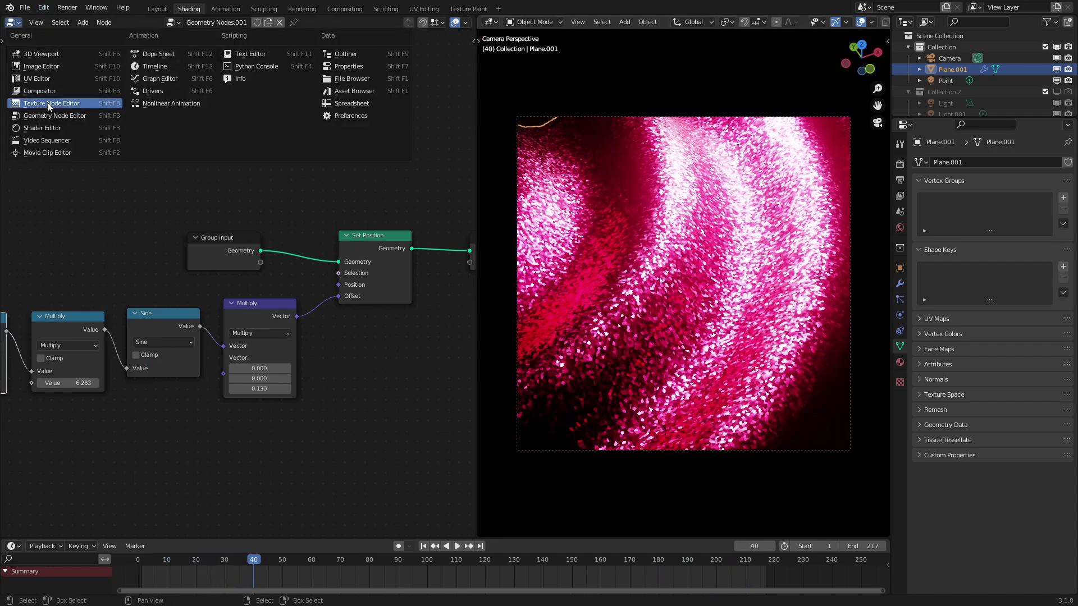
left_click(41, 125)
middle_click_drag(303, 334, 159, 323)
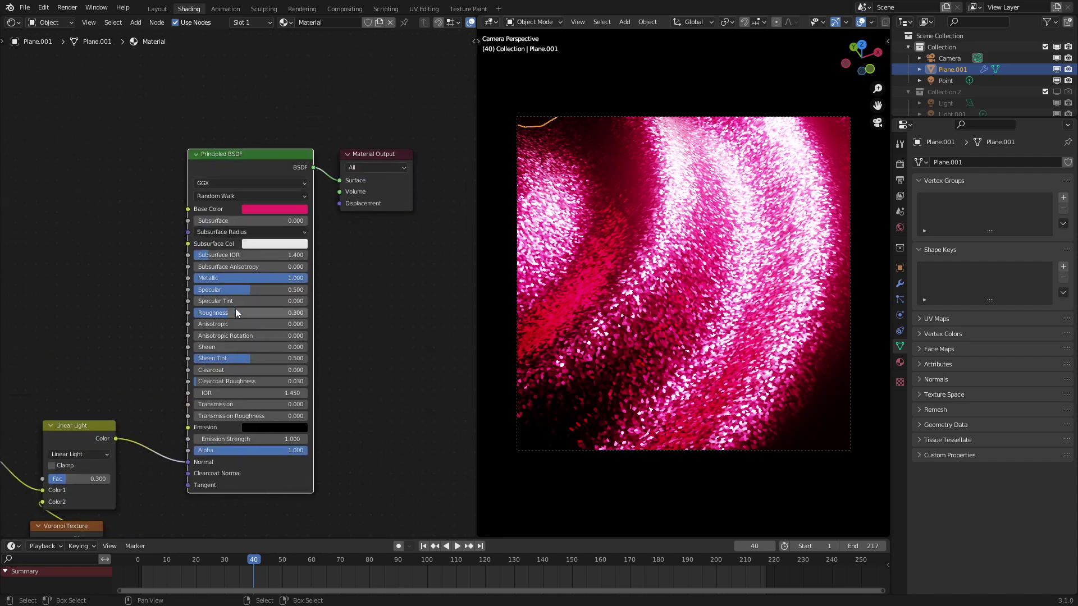
left_click_drag(229, 312, 217, 312)
key("space")
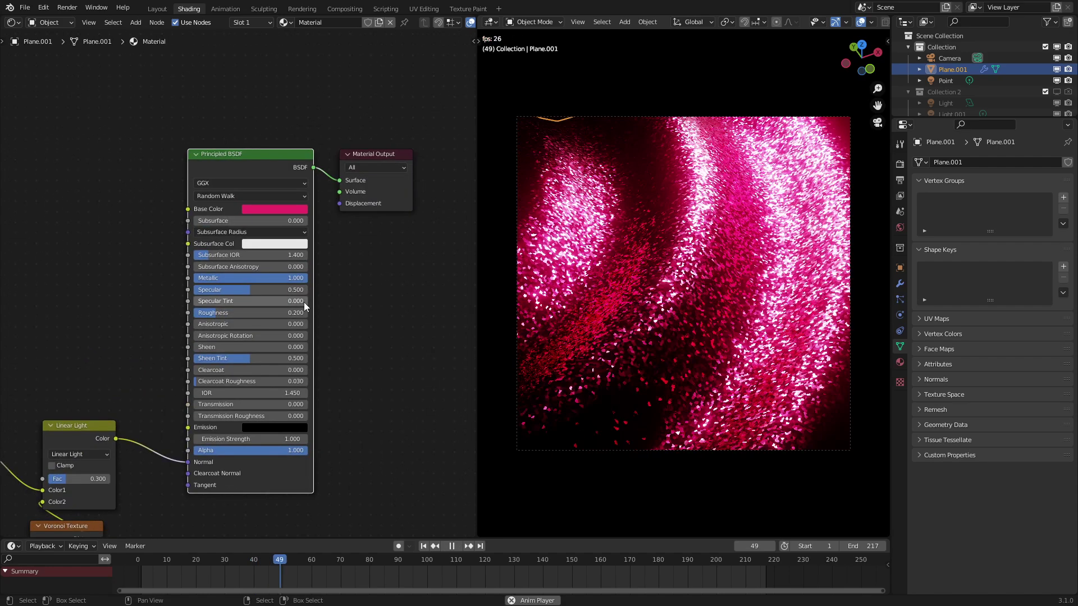
key("space")
Set the Voronoi Texture Scale to 600 and play the animation to judge the finer glitter
middle_click_drag(148, 398, 329, 208)
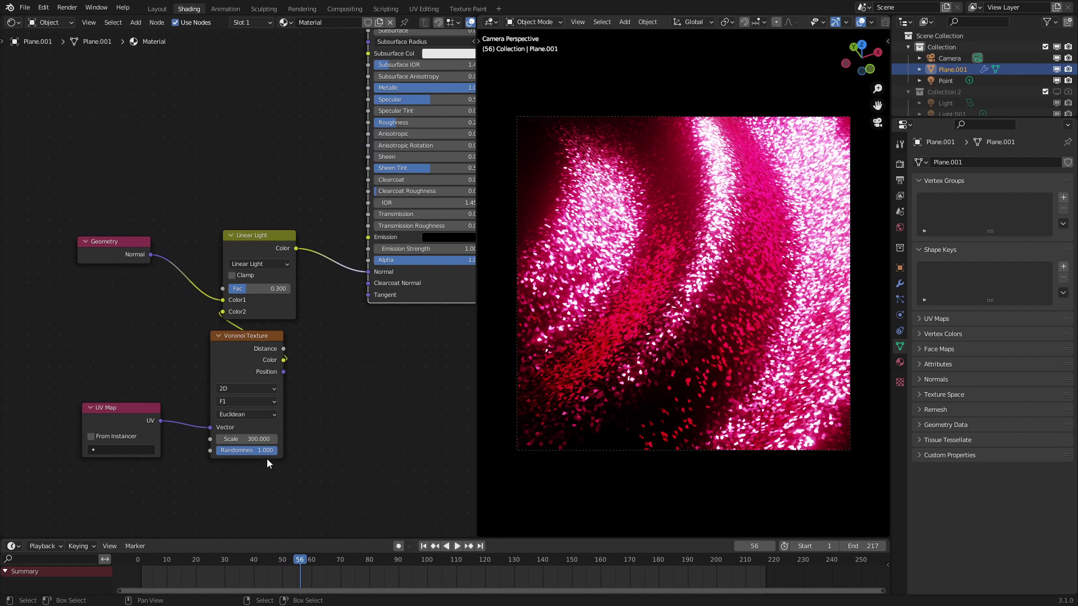
double_click(257, 438)
type("600")
key("Return")
key("space")
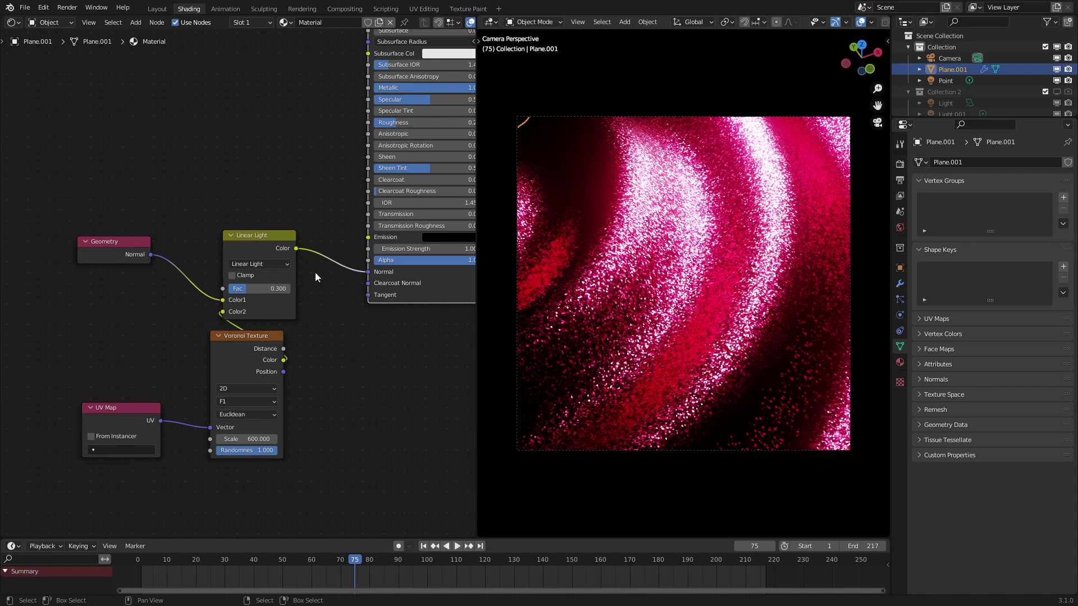
Try the Linear Light node's Fac at 0, return it to 0.300 and play the animation for comparison
left_click_drag(246, 288, 218, 288, "ctrl")
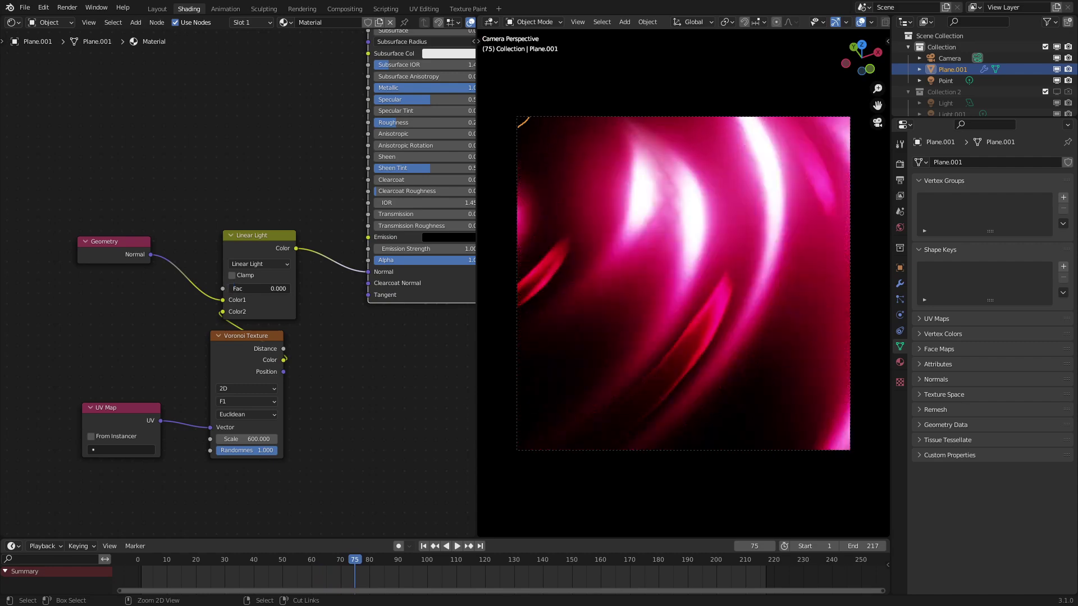
left_click_drag(218, 288, 248, 288)
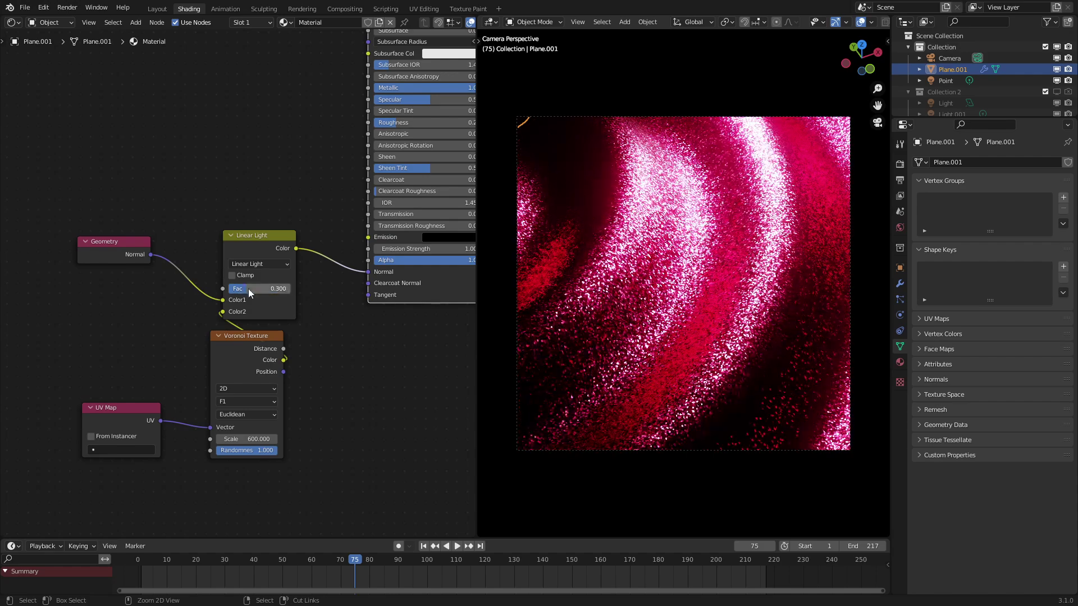
mouse_move(250, 439)
left_mouse_down()
mouse_move(209, 439)
mouse_move(268, 439)
mouse_move(251, 439)
left_mouse_up()
key("space")
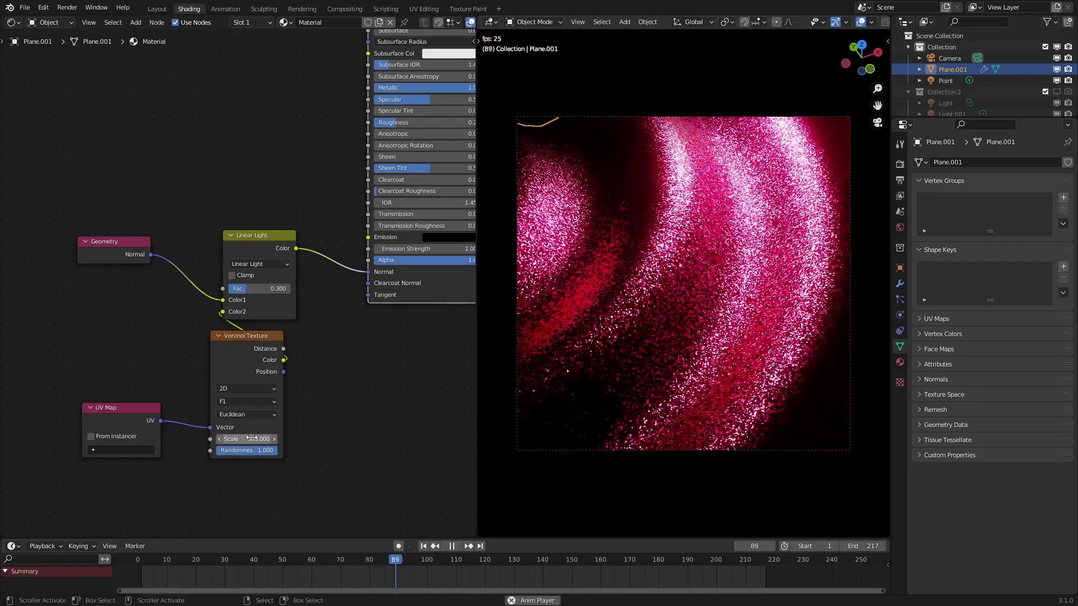
Try a second light by duplicating the point light in solid shading and placing the copy over the camera side of the wave
key("space")
middle_click_drag(725, 309, 672, 298)
scroll(685, 303, "up", 1)
scroll(685, 303, "down", 4)
key("z")
left_click(921, 215)
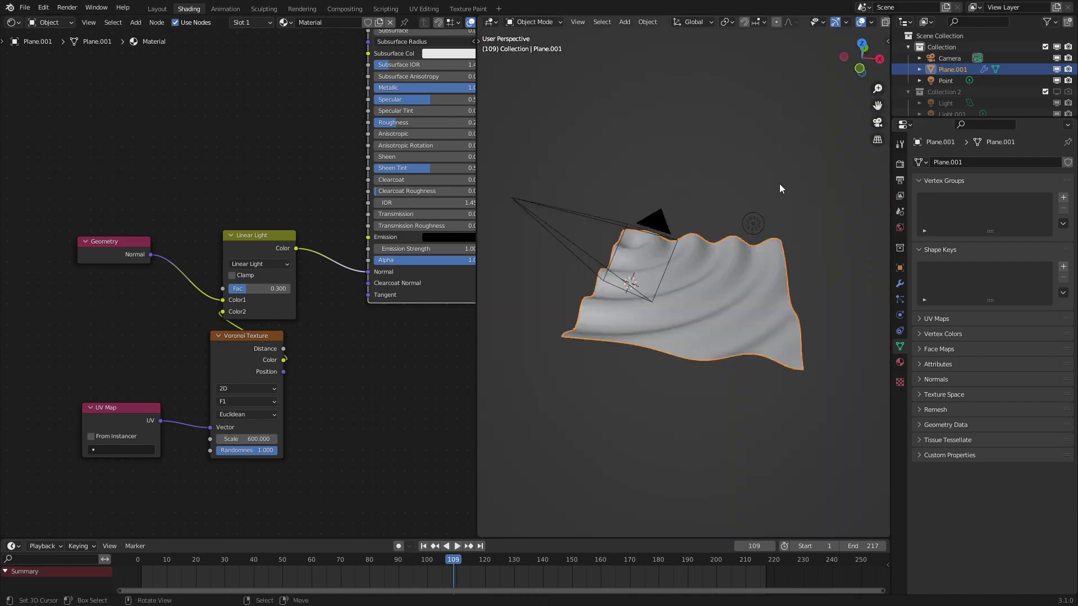
right_click(755, 224)
middle_click_drag(754, 224, 793, 226)
key("shift+d")
left_click(709, 231)
Check the two-light setup in rendered shading through the camera while the animation plays
key("z")
left_click(708, 206)
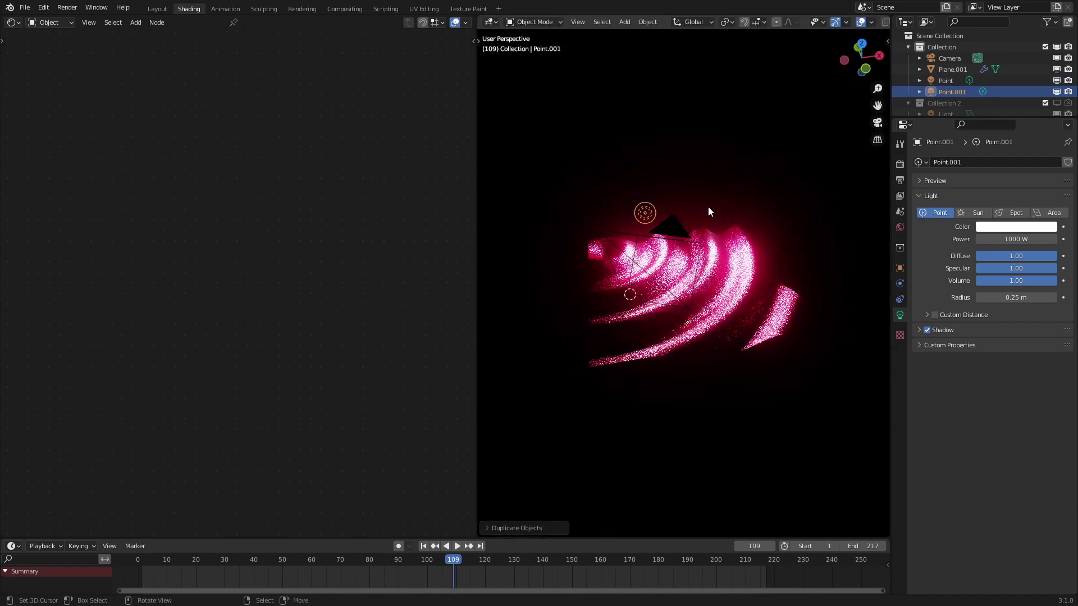
key("KP_0")
key("space")
key("space")
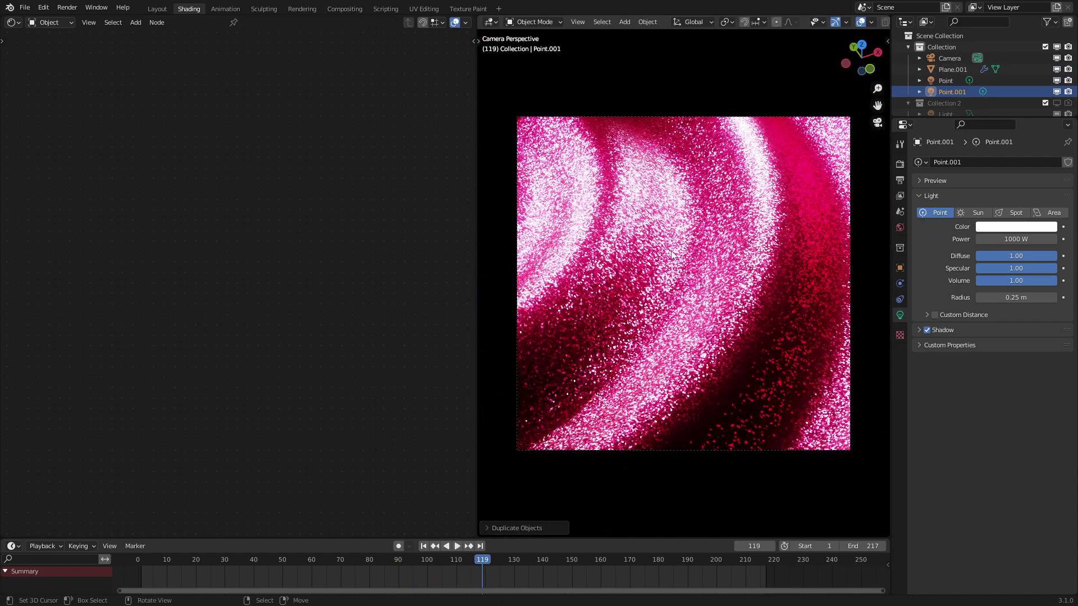
Select the wave plane and try a different Roughness on its Principled BSDF
right_click(709, 211)
middle_click_drag(348, 109, 267, 256)
left_click_drag(329, 269, 325, 269)
Delete the duplicated point light above the wave
middle_click_drag(631, 303, 612, 197)
key("a")
left_click(628, 192)
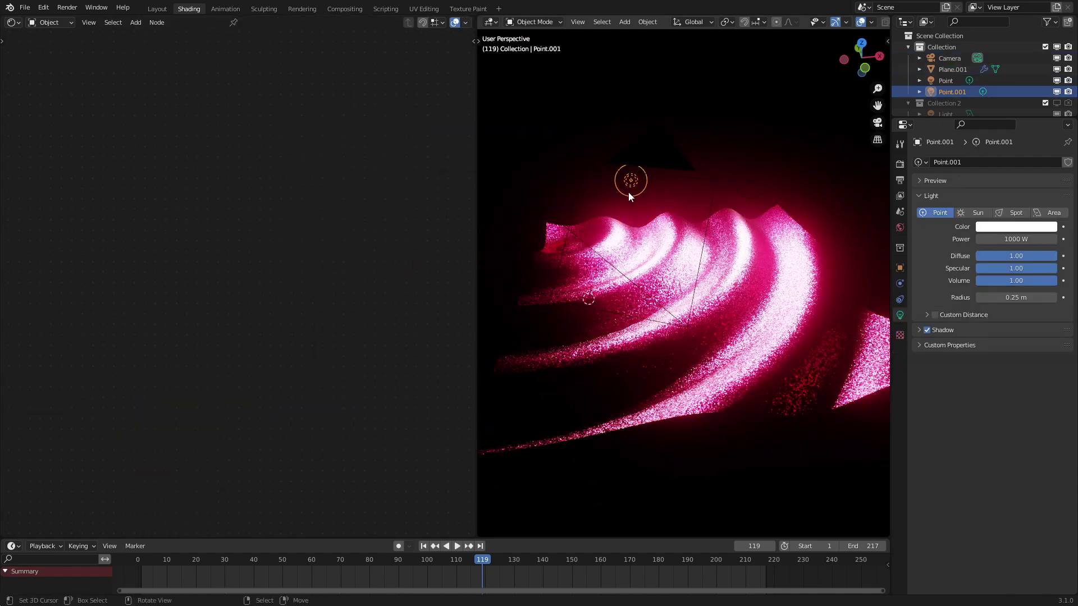
key("Delete")
Reselect the wave plane, return to the camera view and set its Principled BSDF Roughness to 0.400
left_click(635, 231)
key("KP_0")
middle_click_drag(282, 379, 281, 368)
left_click_drag(339, 259, 351, 260, "ctrl")
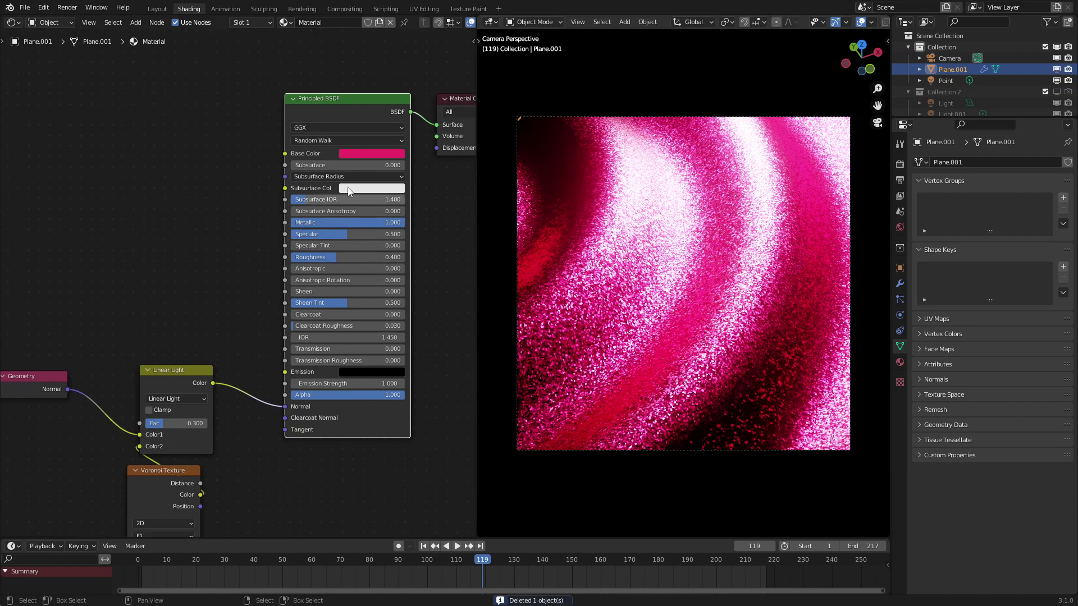
Change the Base Color to purple with hue about 0.71 and set the Roughness to 0.300
left_click(366, 154)
left_click(367, 151)
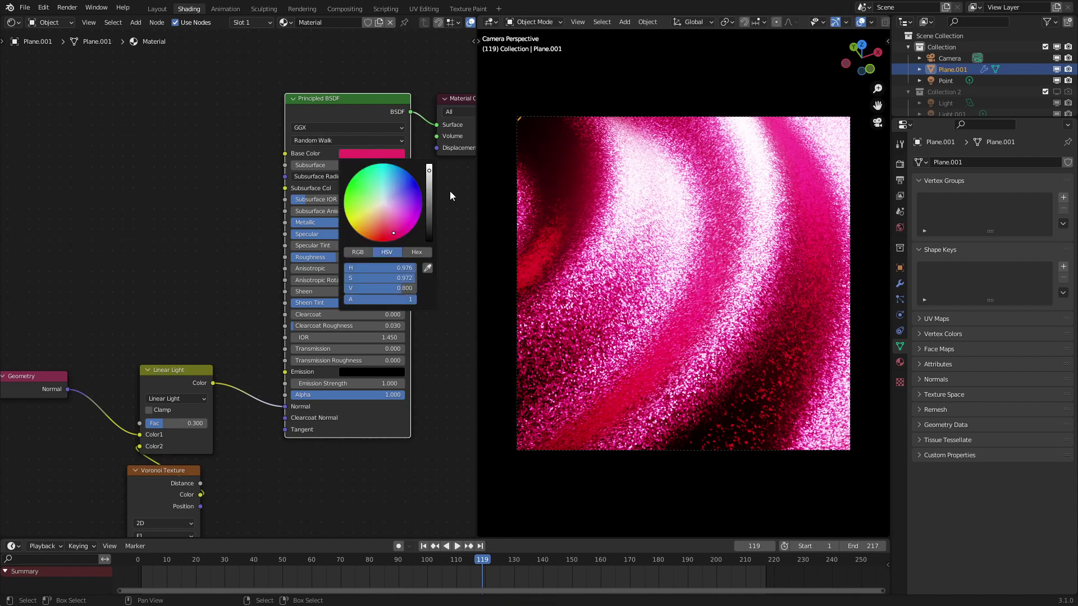
left_click_drag(415, 209, 413, 200)
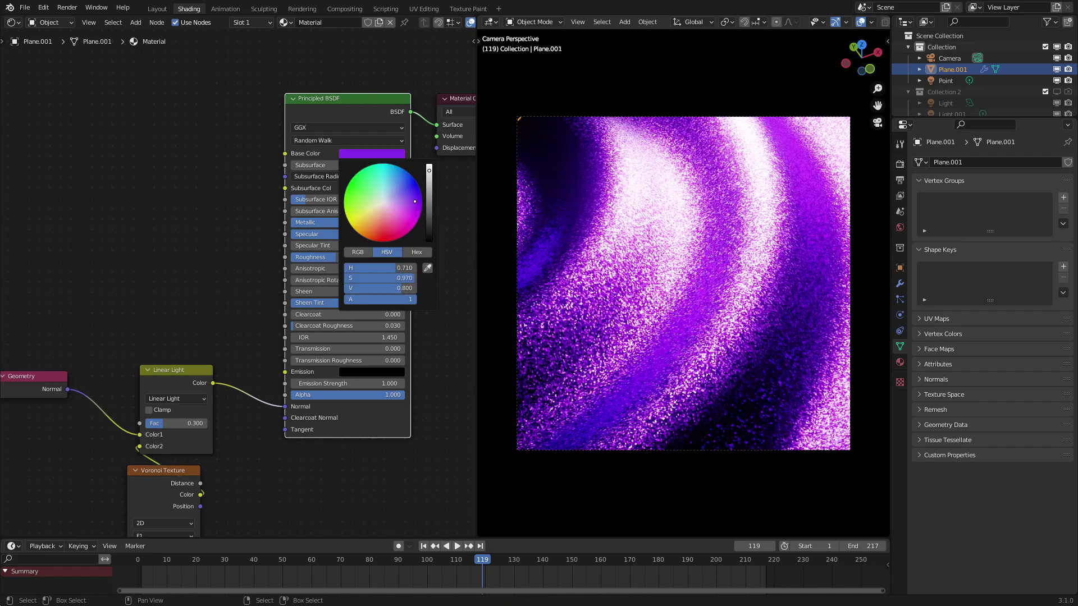
left_click_drag(377, 259, 365, 259, "ctrl")
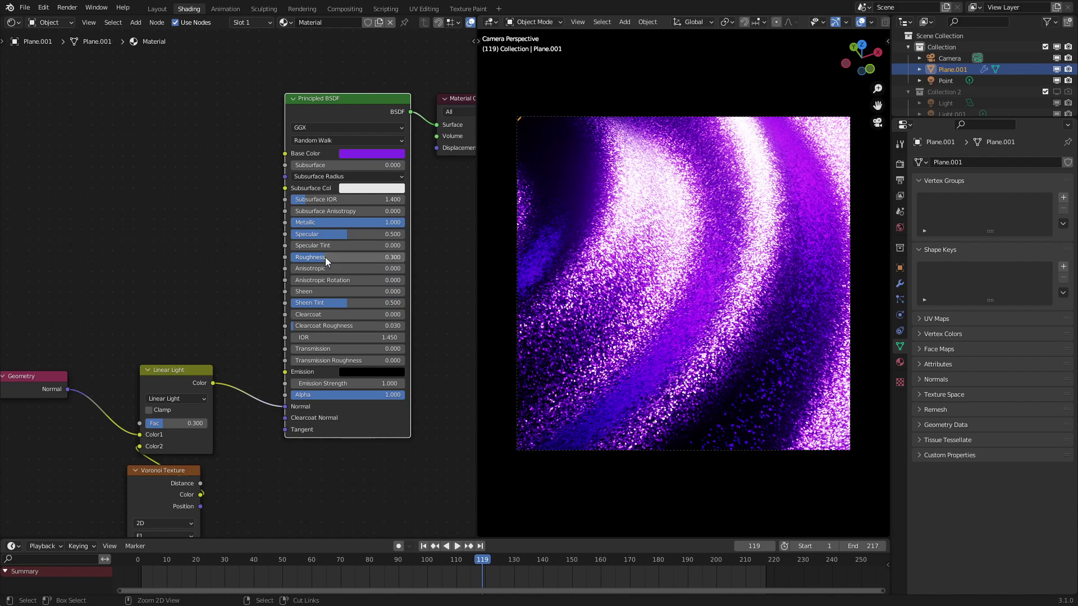
Set the Linear Light node's Fac to 0.400 and preview the animation
middle_click_drag(185, 426, 201, 385)
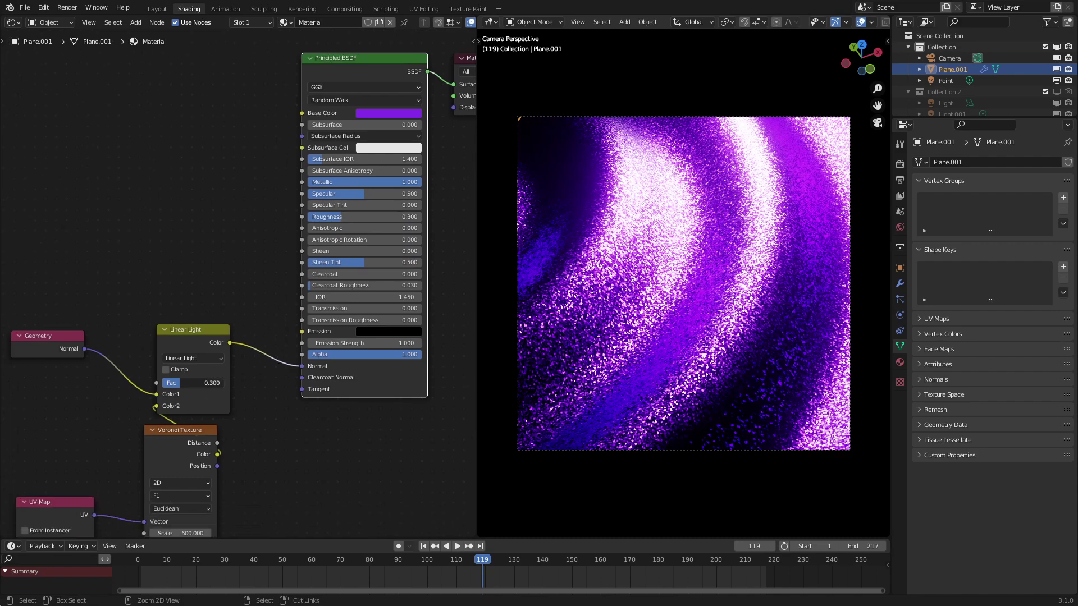
left_click_drag(201, 382, 208, 383, "ctrl")
key("space")
key("space")
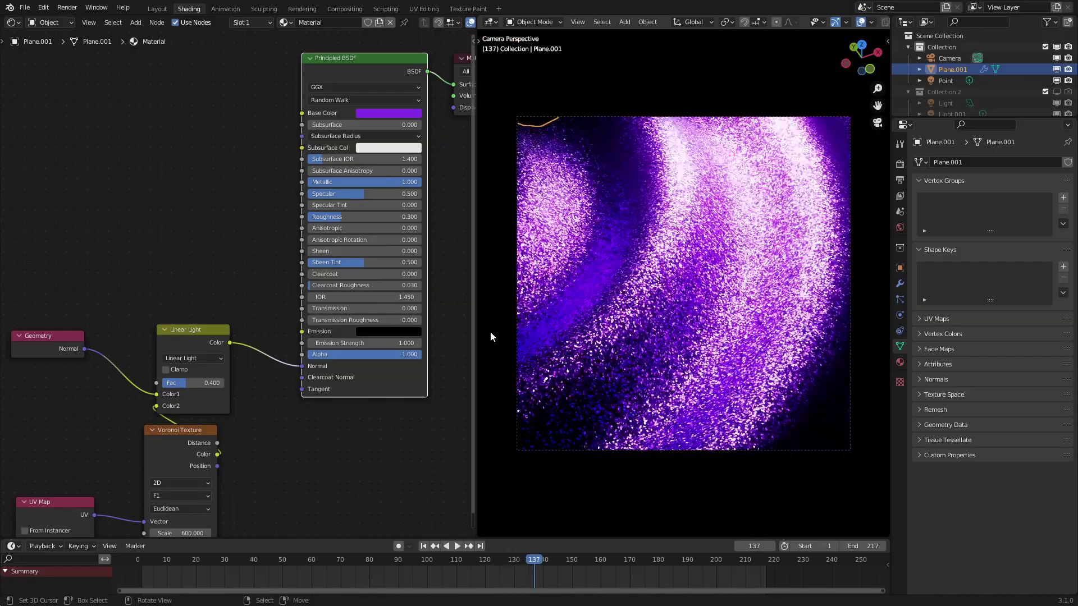
Lower the Principled BSDF Roughness to 0.200 and preview the purple glitter in the camera view
scroll(497, 329, "up", 2)
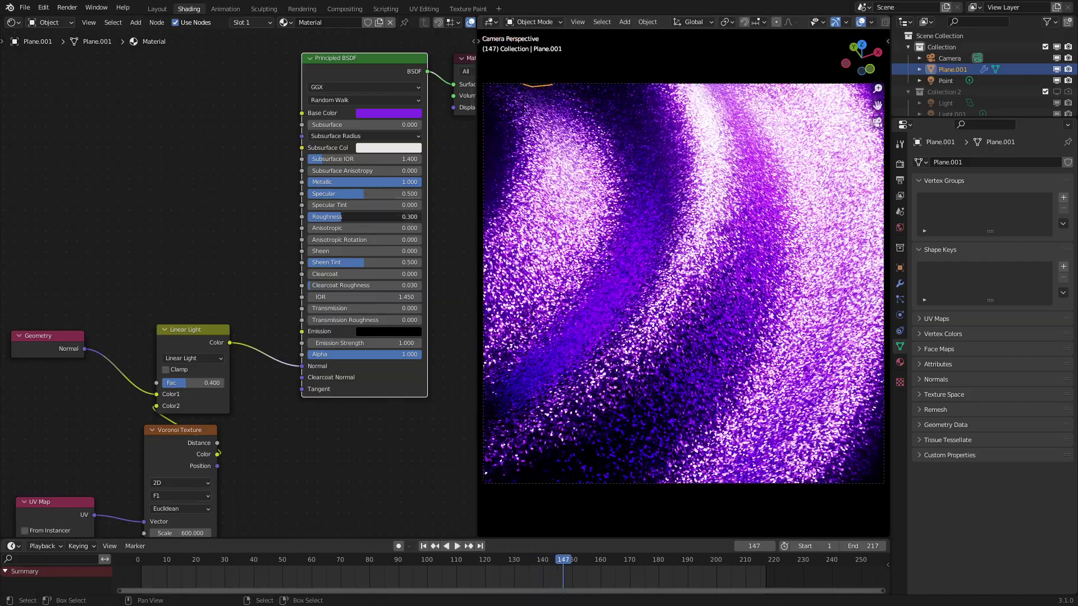
left_click_drag(341, 216, 330, 218, "ctrl")
scroll(520, 287, "down", 3)
key("space")
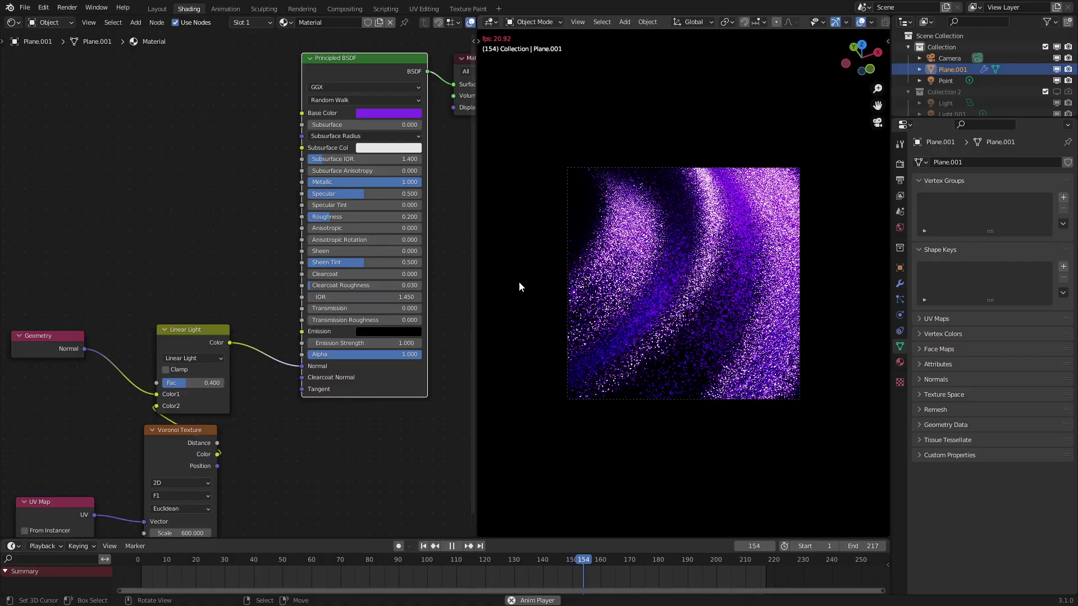
scroll(519, 287, "up", 2)
key("space")
scroll(519, 287, "up", 1)
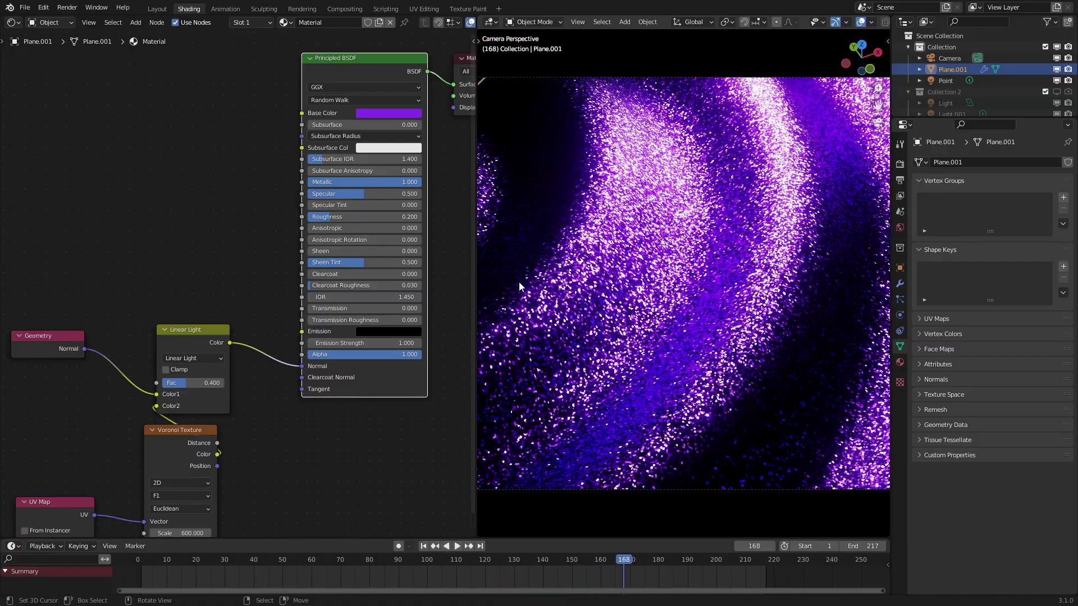
Play the finished wave animation through the camera and examine the glitter up close and in full frame
key("space")
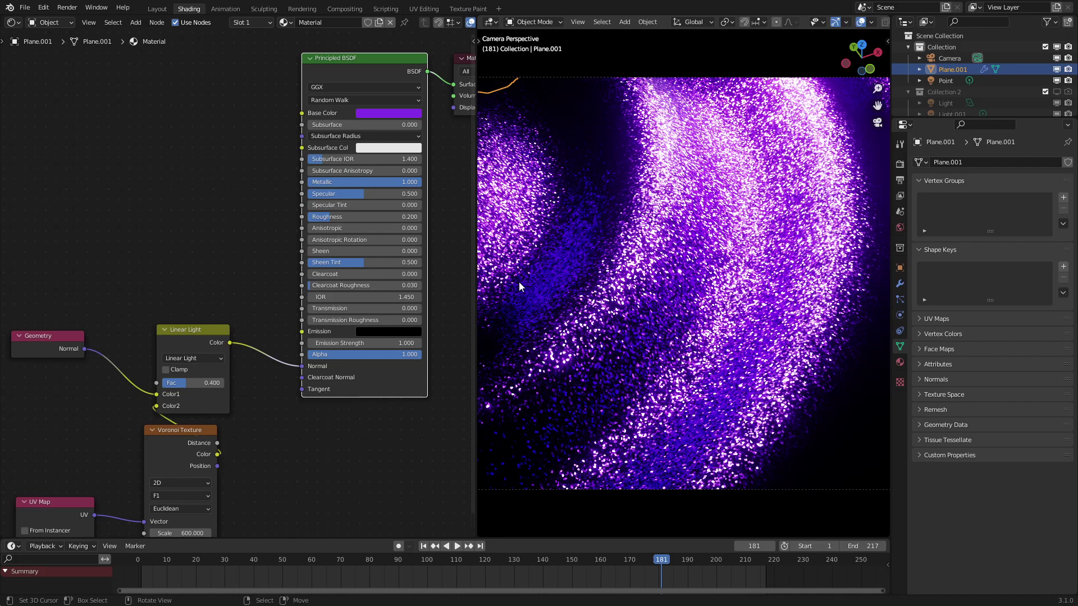
right_click(519, 282, "shift")
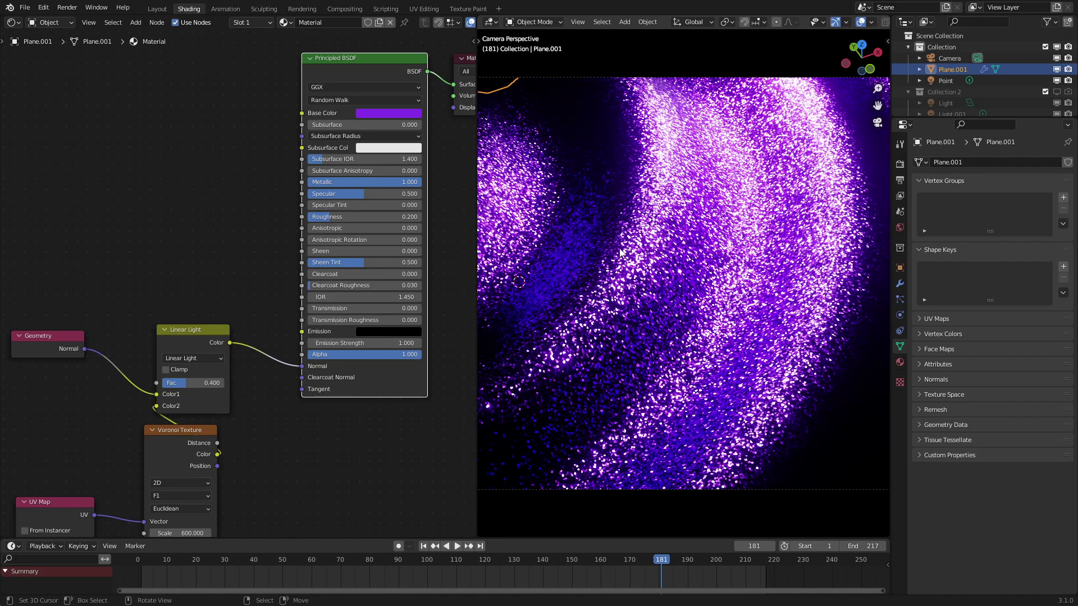
scroll(619, 251, "down", 1)
scroll(620, 250, "up", 1)
key("space")
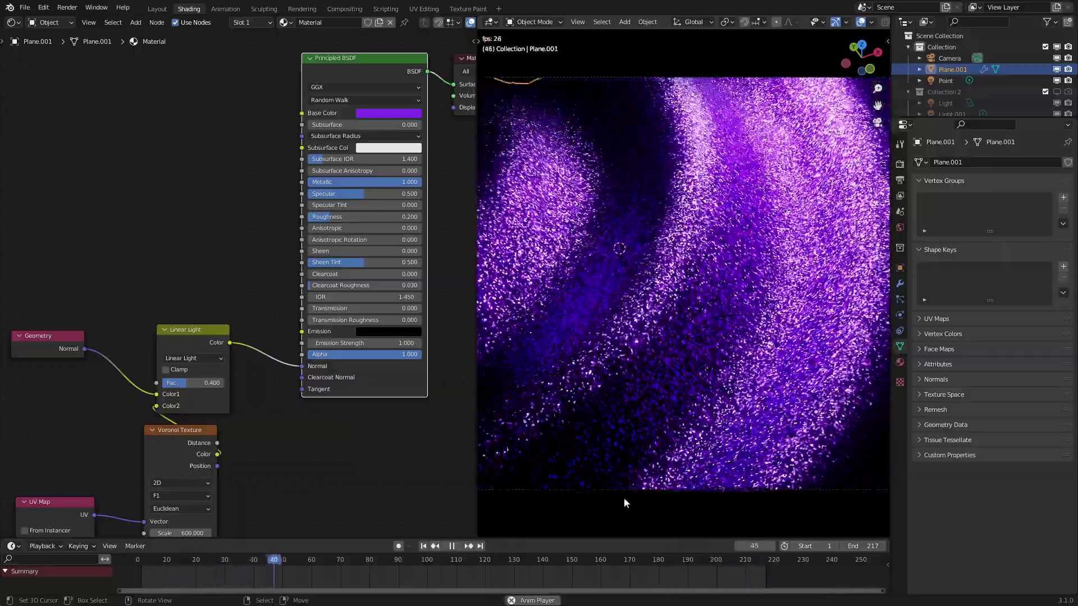
scroll(628, 274, "down", 1)
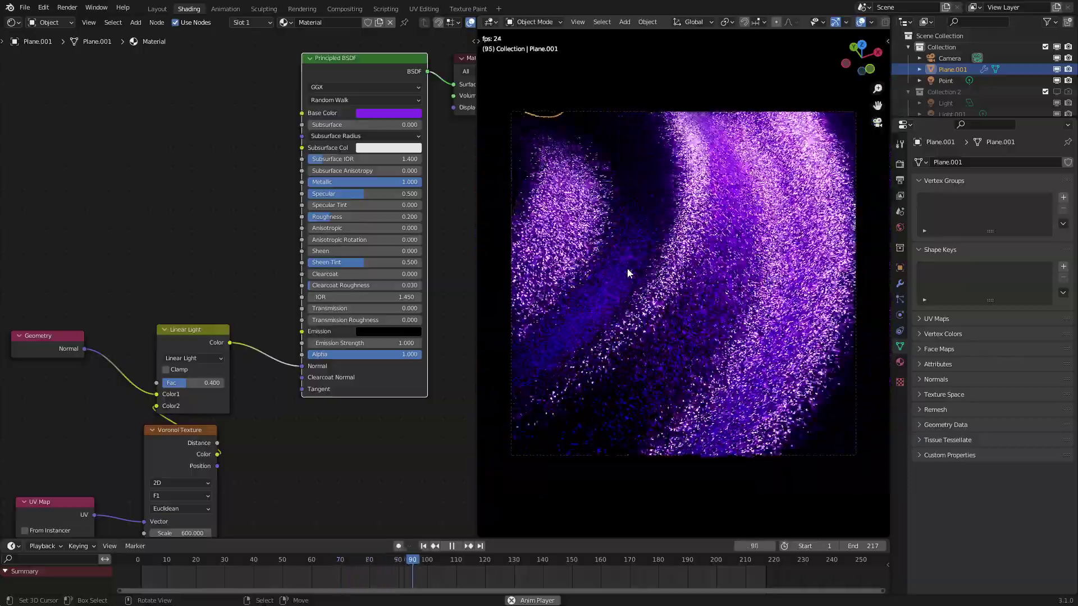